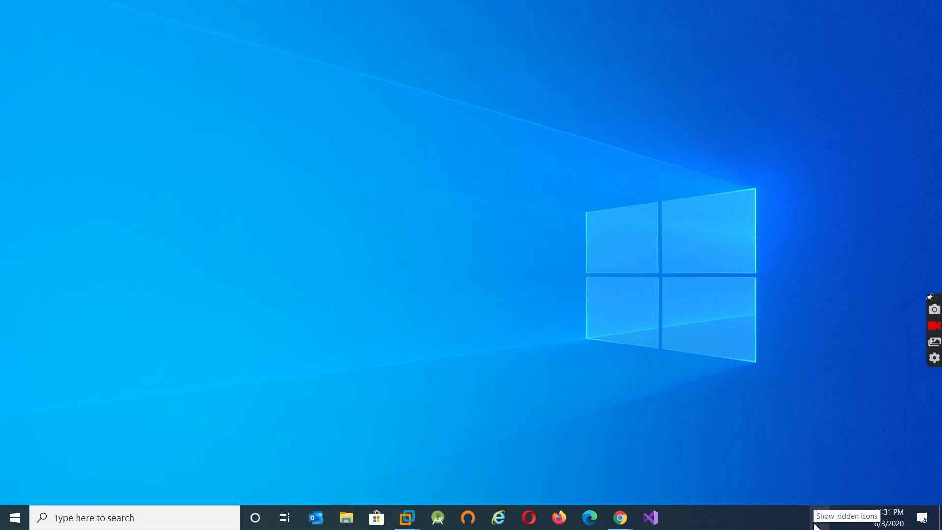
Open the Pulse Secure client, connect to Softex Pulse Secure using the one-click palm sign-in, and disconnect the session
{"action": "left_click", "coordinate": [816, 524]}
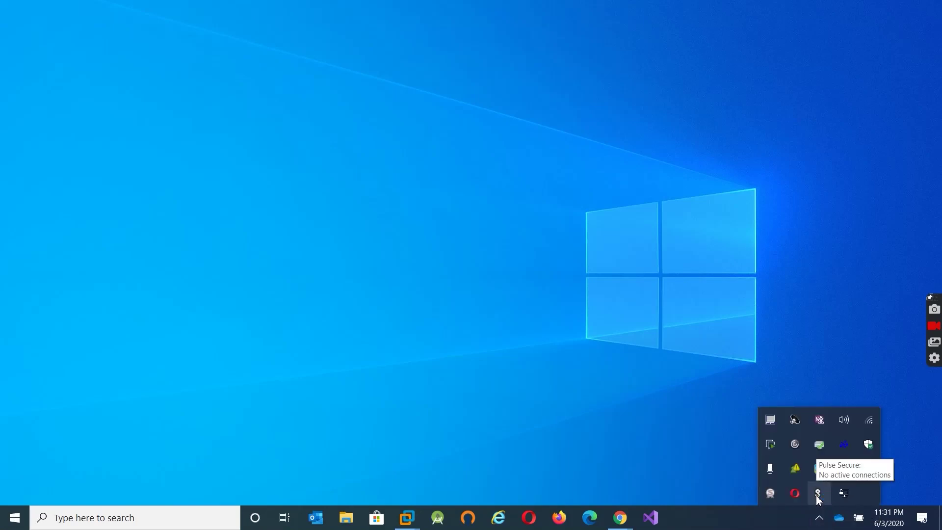
{"action": "double_click", "coordinate": [818, 493]}
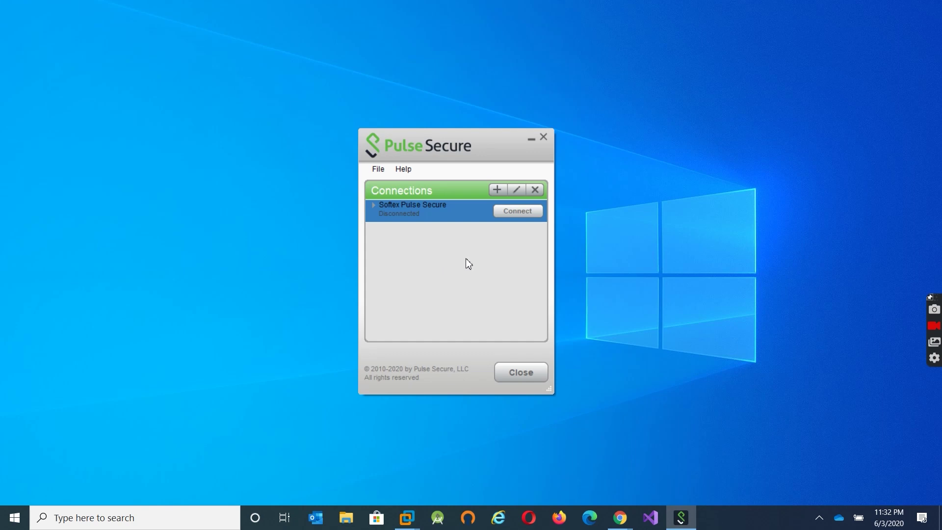
{"action": "left_click", "coordinate": [498, 213]}
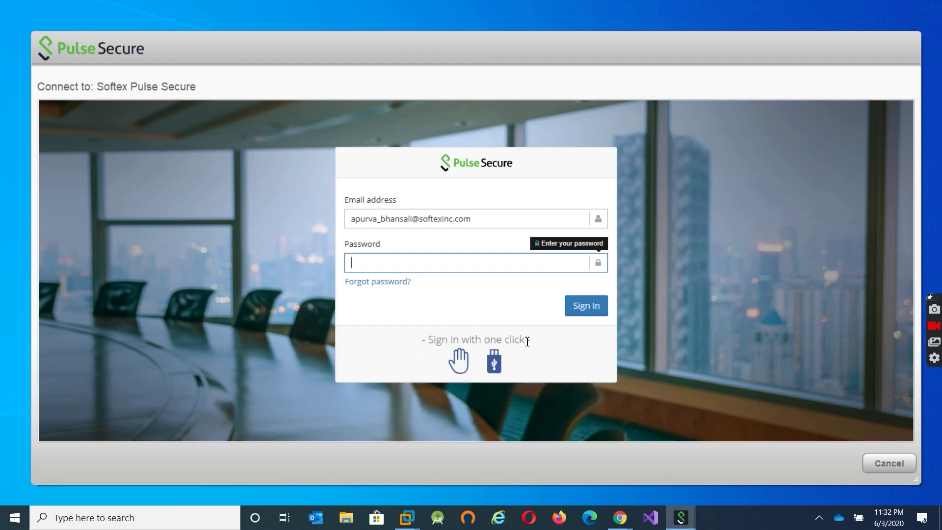
{"action": "left_click", "coordinate": [460, 370]}
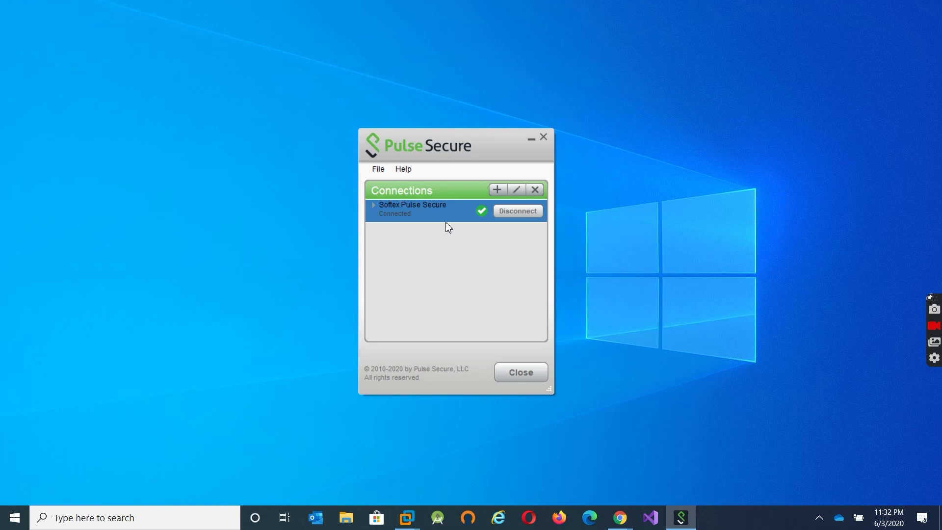
{"action": "left_click", "coordinate": [520, 210]}
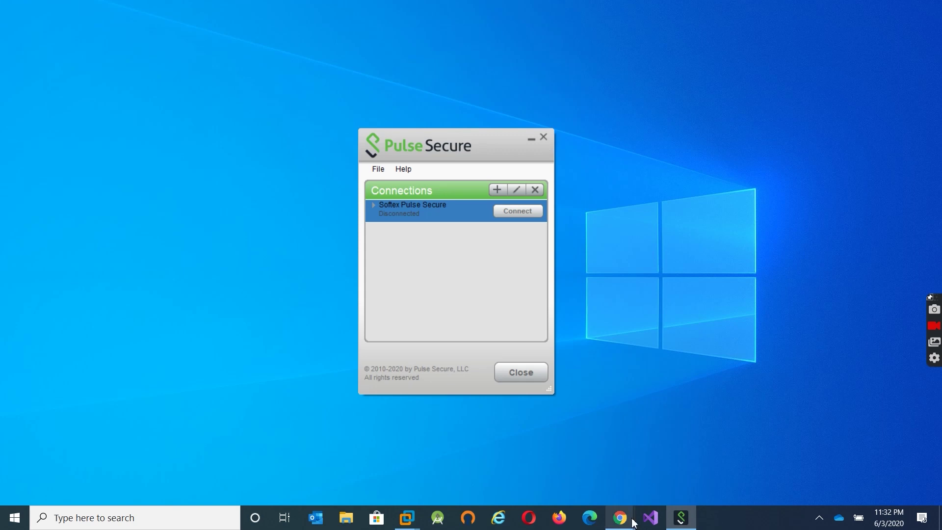
Switch to the OmniDefend portal in Chrome, refresh the dashboard, and examine the newest PULSESECUREVPN login event
{"action": "mouse_move", "coordinate": [620, 517]}
{"action": "left_click", "coordinate": [601, 478]}
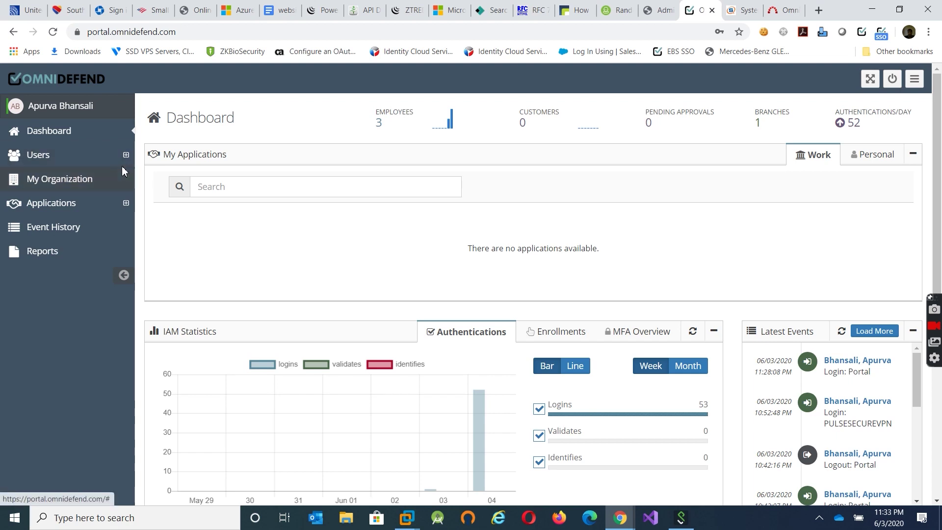
{"action": "left_click", "coordinate": [79, 208]}
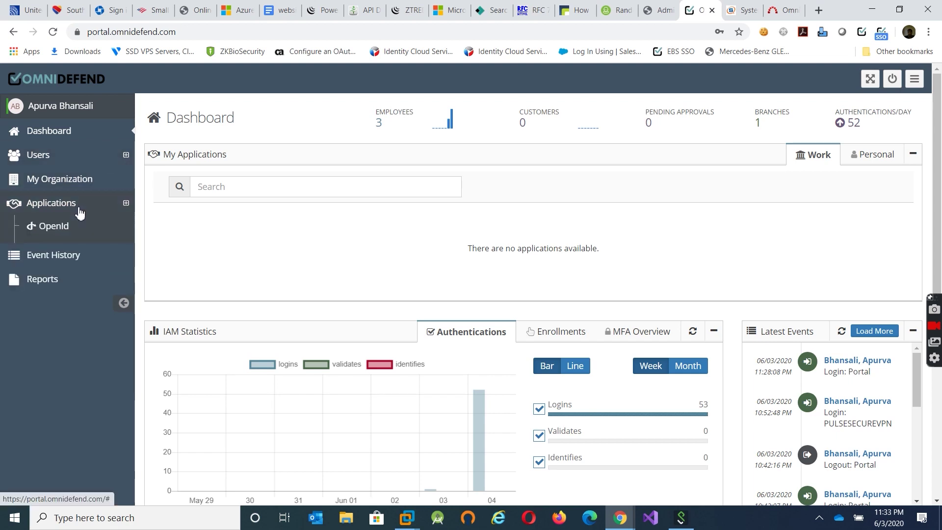
{"action": "left_click", "coordinate": [53, 32]}
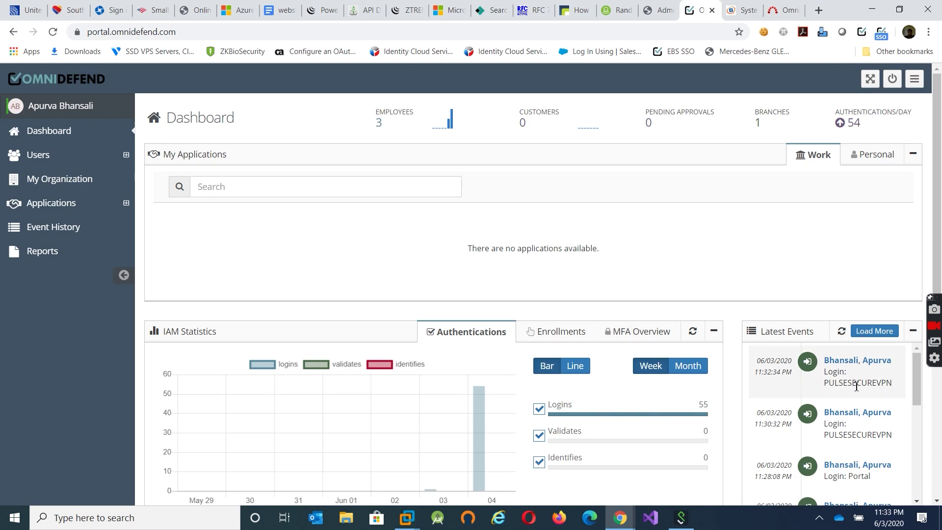
{"action": "left_click_drag", "start_coordinate": [894, 388], "coordinate": [828, 392]}
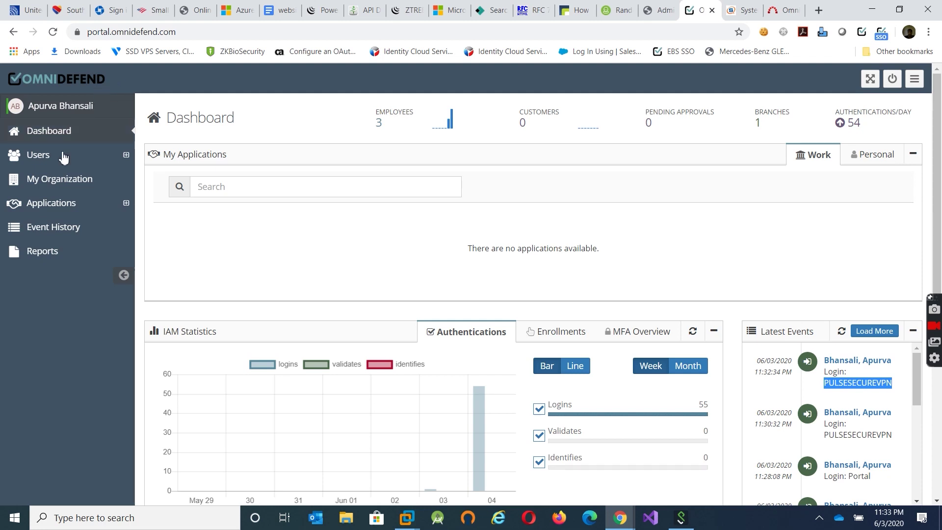
List the SAML applications and view the details of the Pulse Secure VPN application
{"action": "left_click", "coordinate": [51, 203]}
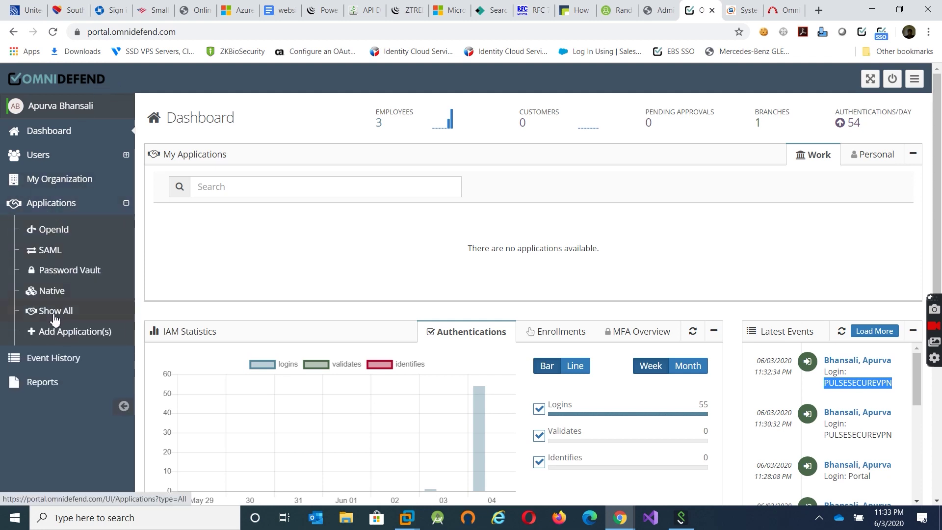
{"action": "left_click", "coordinate": [52, 253]}
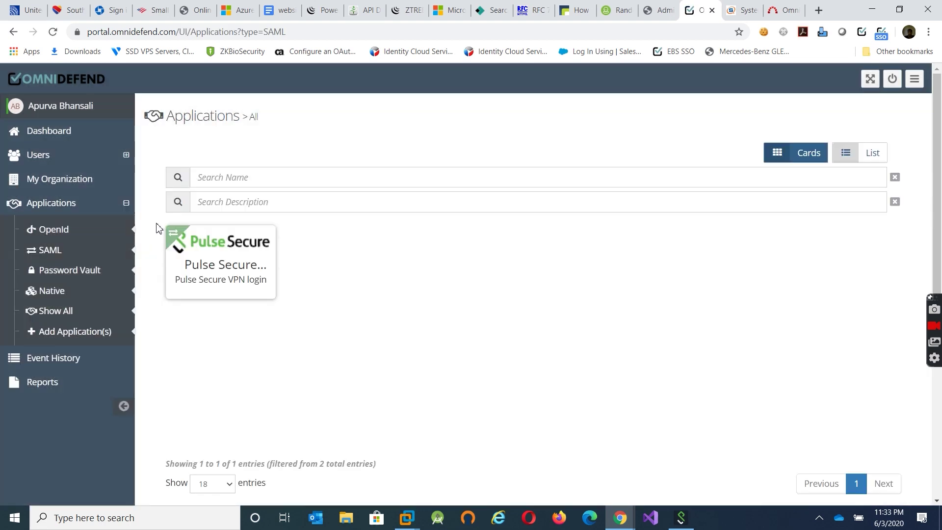
{"action": "left_click", "coordinate": [222, 244]}
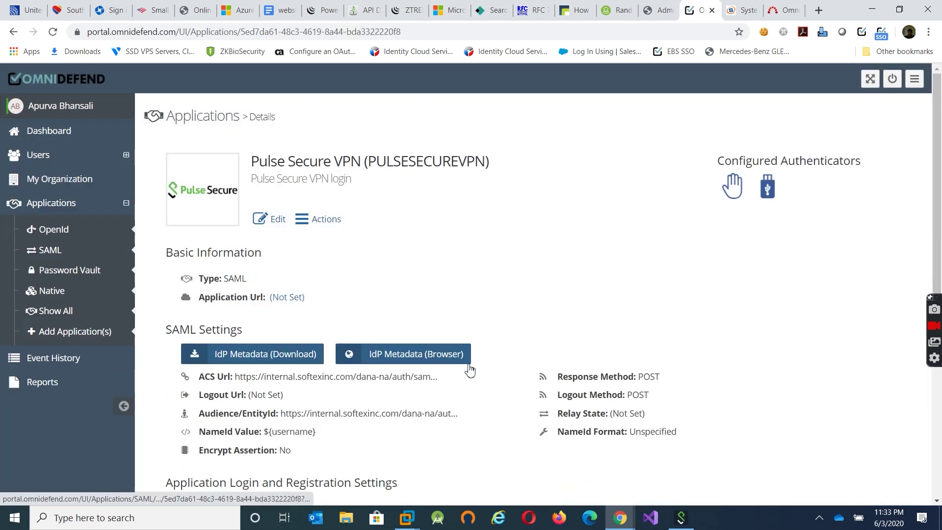
{"action": "scroll", "coordinate": [425, 385], "scroll_direction": "down", "scroll_amount": 5}
{"action": "scroll", "coordinate": [327, 260], "scroll_direction": "up", "scroll_amount": 5}
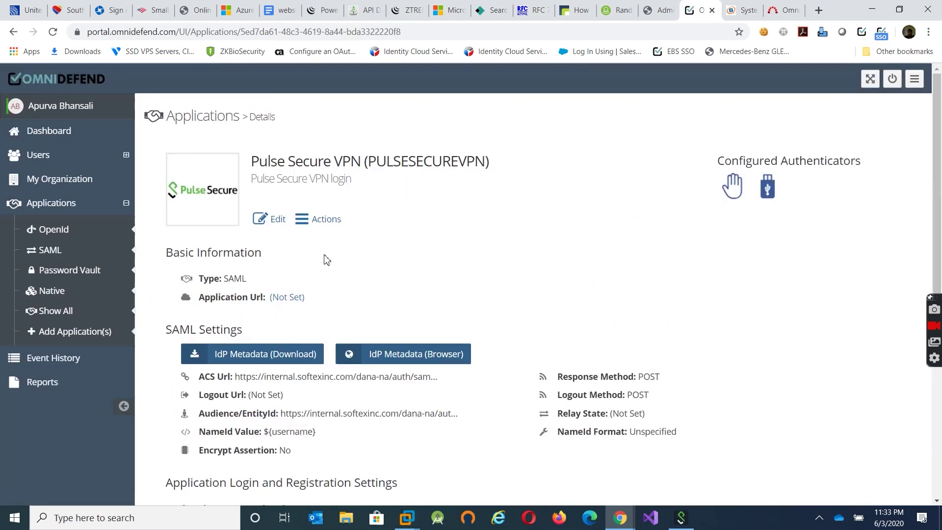
Edit the Pulse Secure VPN application and disable the FIDO2 WebAuthN Devices authenticator in its multifactor authentication settings
{"action": "left_click", "coordinate": [273, 219]}
{"action": "scroll", "coordinate": [489, 334], "scroll_direction": "down", "scroll_amount": 5}
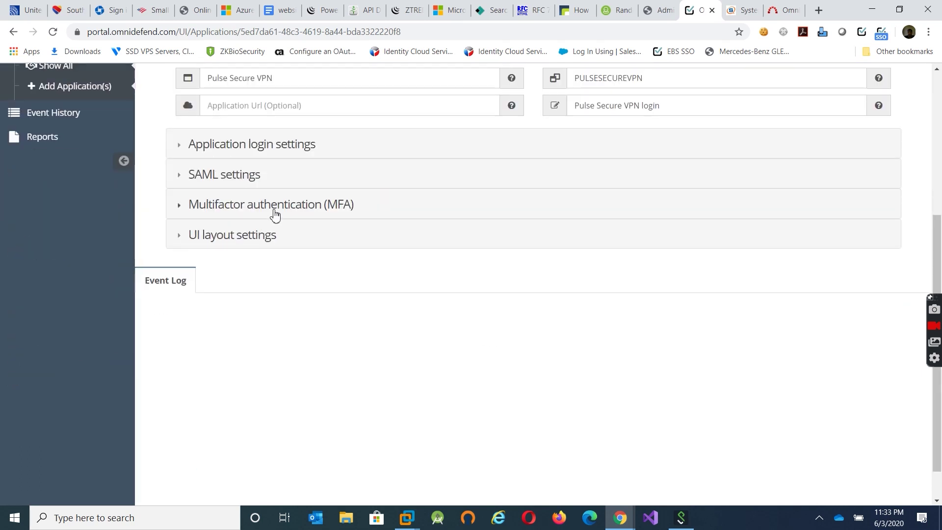
{"action": "scroll", "coordinate": [331, 252], "scroll_direction": "up", "scroll_amount": 5}
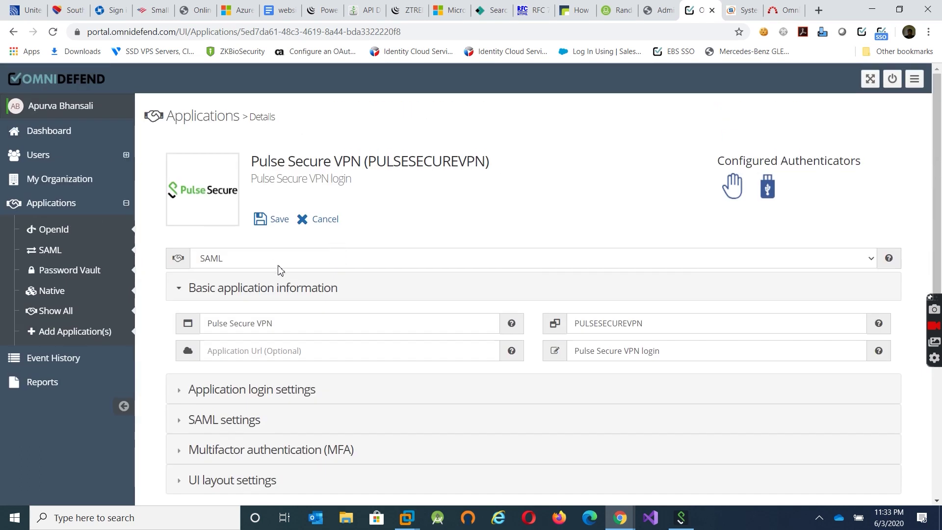
{"action": "scroll", "coordinate": [281, 271], "scroll_direction": "down", "scroll_amount": 5}
{"action": "left_click", "coordinate": [259, 206]}
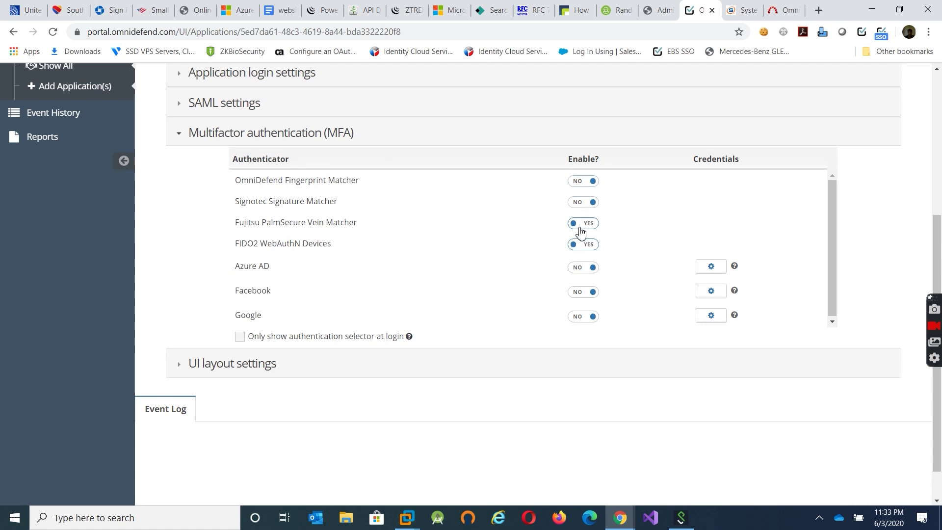
{"action": "left_click", "coordinate": [585, 246]}
{"action": "scroll", "coordinate": [447, 323], "scroll_direction": "up", "scroll_amount": 1}
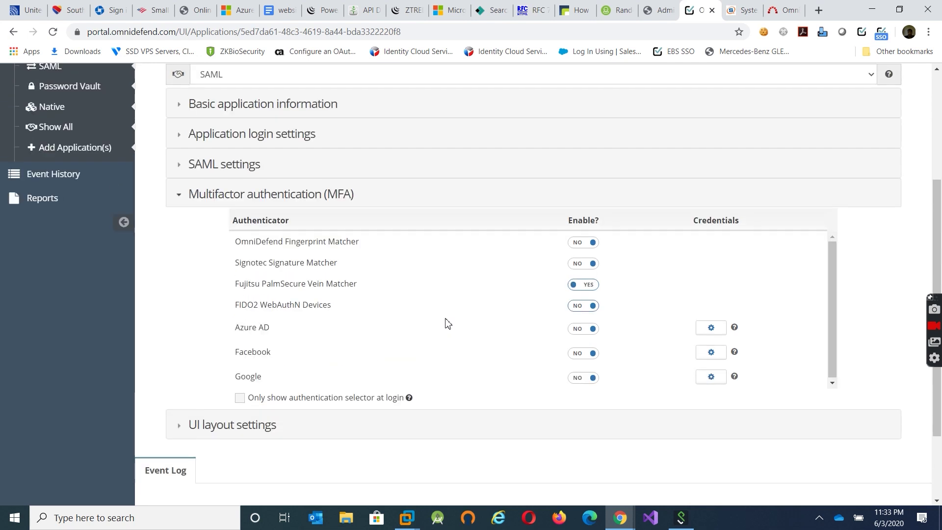
Turn off "Show password option at login" for the Pulse Secure VPN application, check its multifactor settings, and save the changes
{"action": "left_click", "coordinate": [269, 142]}
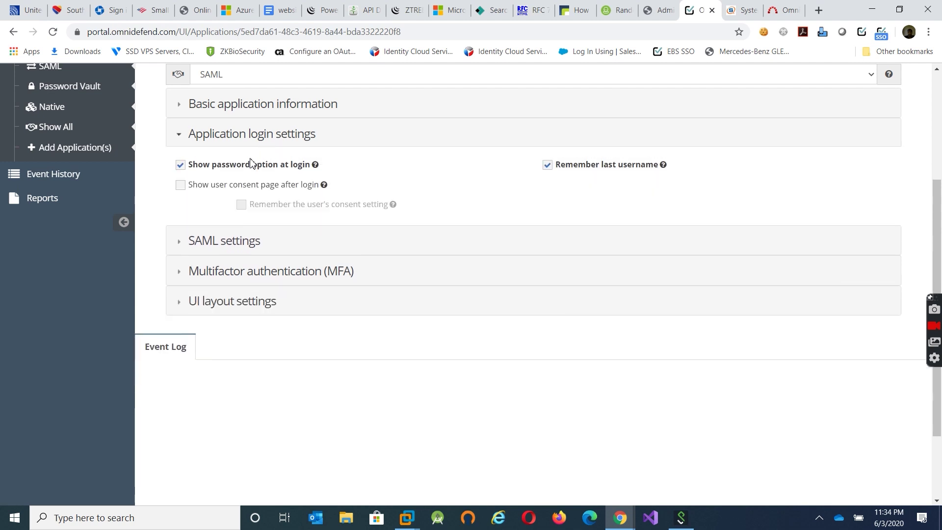
{"action": "left_click", "coordinate": [227, 169]}
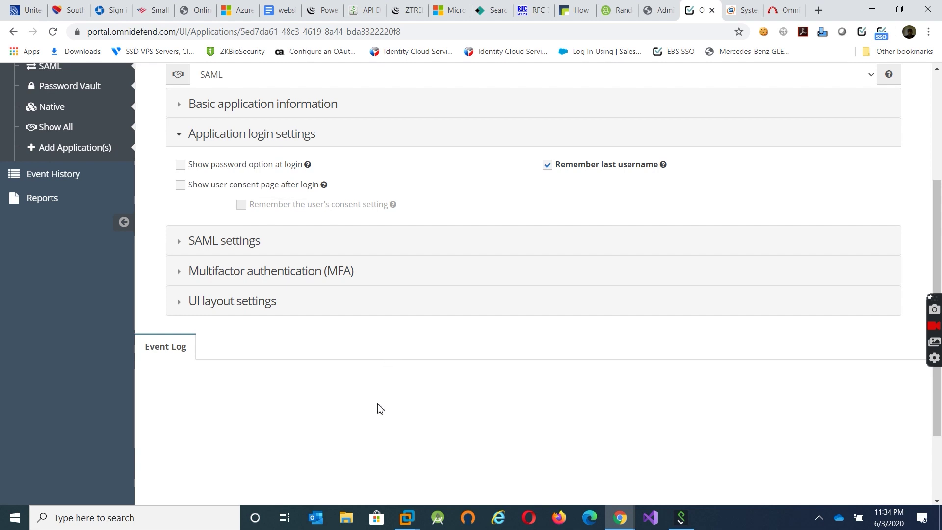
{"action": "left_click", "coordinate": [272, 277]}
{"action": "left_click", "coordinate": [584, 284]}
{"action": "left_click", "coordinate": [296, 202]}
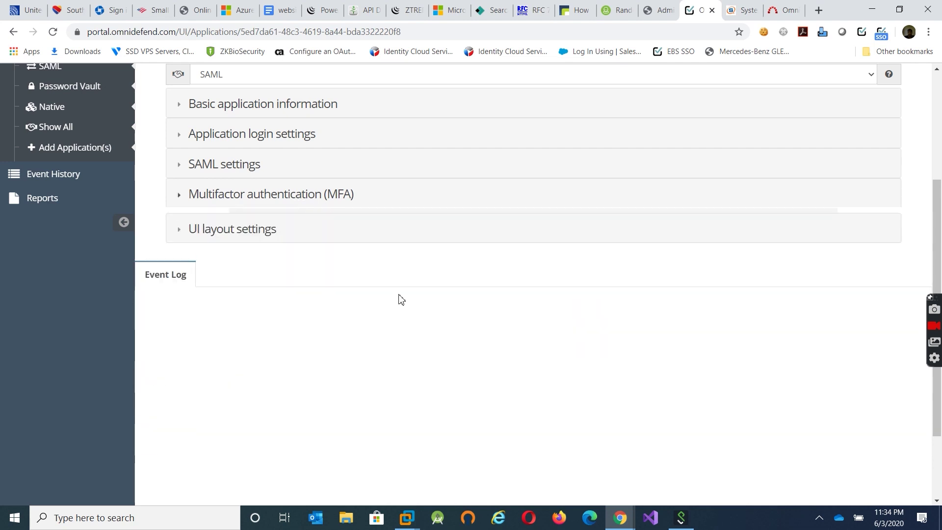
{"action": "scroll", "coordinate": [399, 299], "scroll_direction": "up", "scroll_amount": 4}
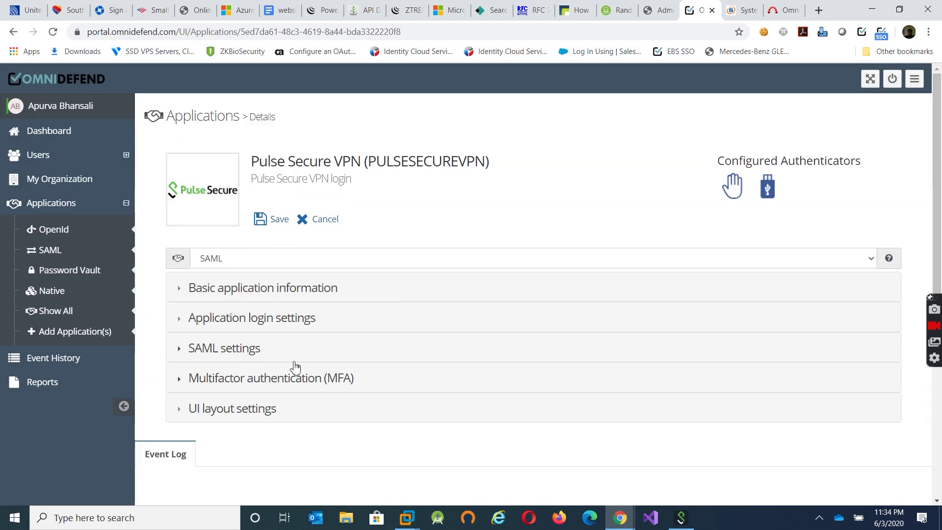
{"action": "left_click", "coordinate": [279, 219]}
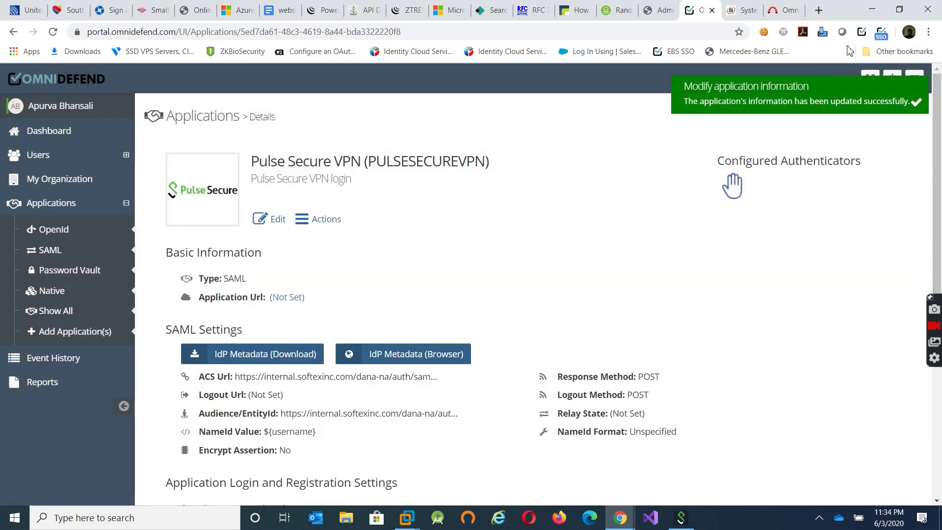
Switch back to the Pulse Secure client, connect to Softex Pulse Secure again, and disconnect
{"action": "left_click", "coordinate": [870, 12]}
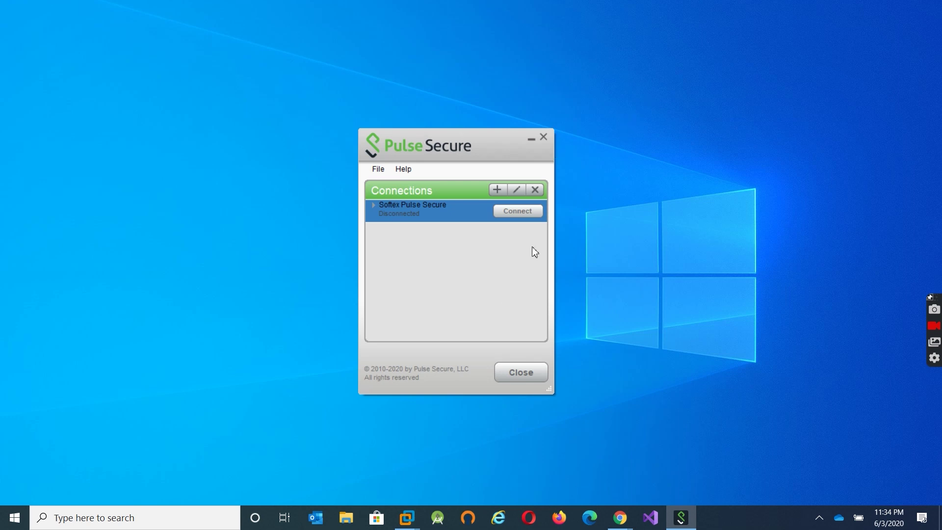
{"action": "left_click", "coordinate": [523, 214]}
{"action": "left_click", "coordinate": [514, 212]}
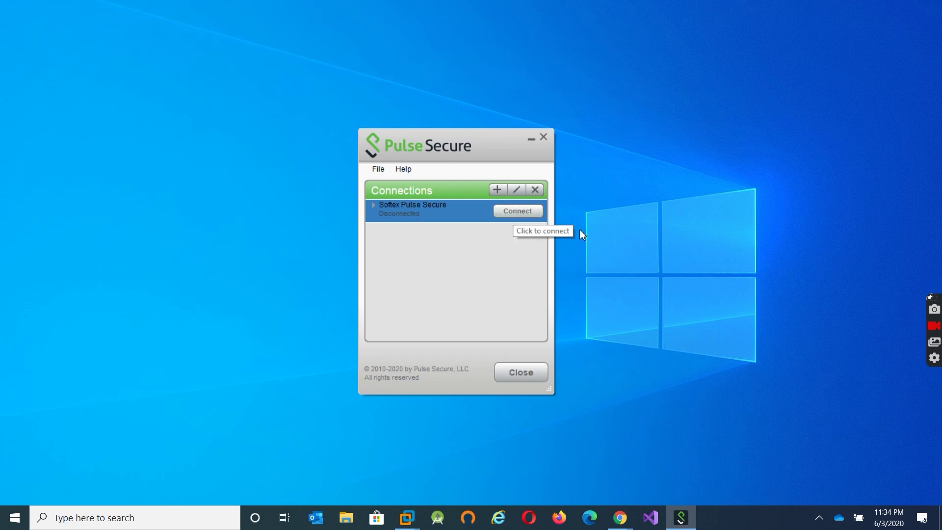
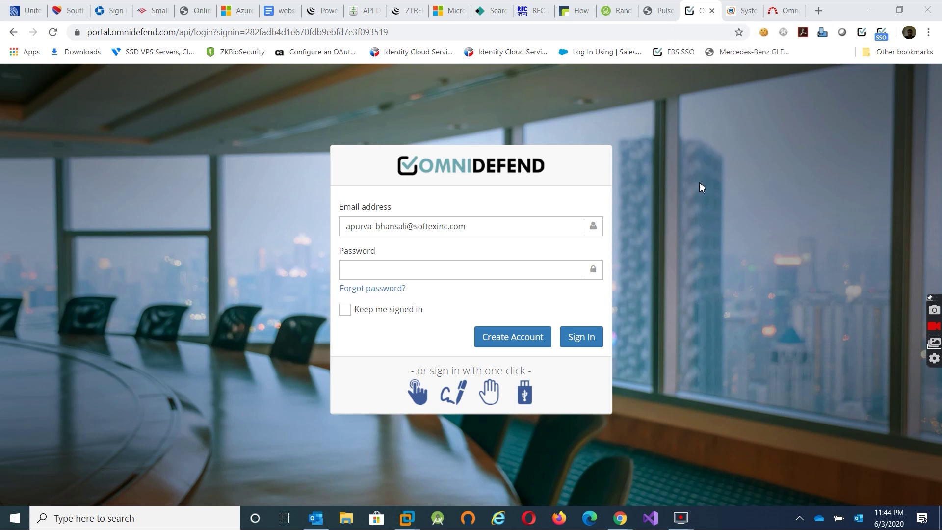
View the Pulse Connect Secure administrator sign-in page, and sign in to the OmniDefend portal with Fujitsu PalmSecure Vein Matcher
{"action": "left_click", "coordinate": [657, 11]}
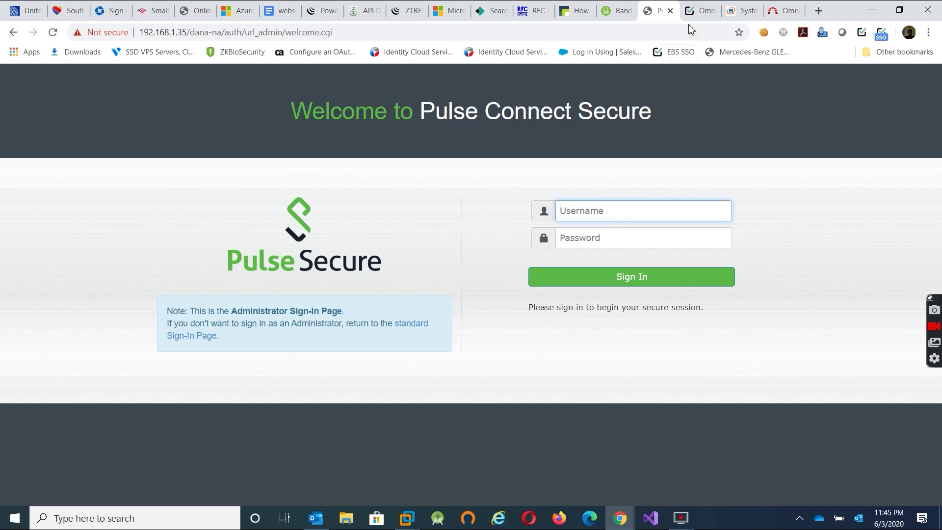
{"action": "left_click", "coordinate": [693, 11]}
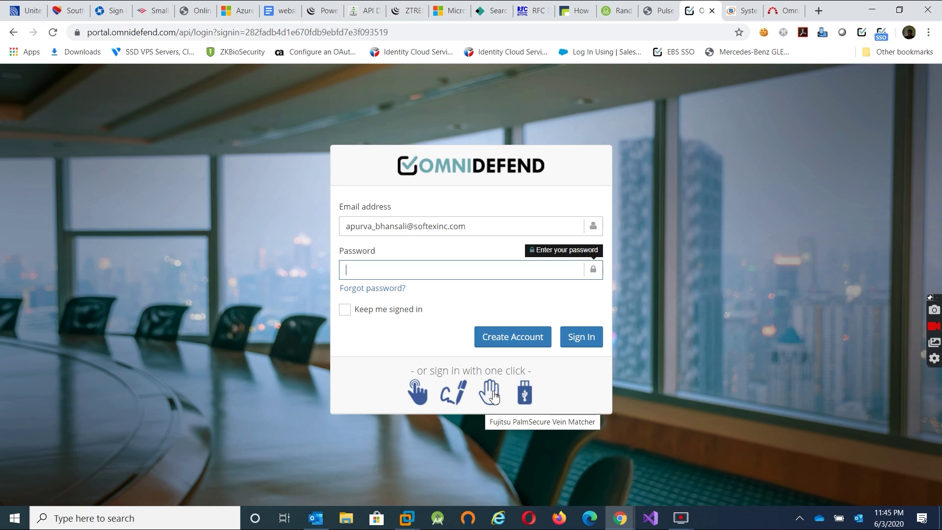
{"action": "left_click", "coordinate": [494, 399]}
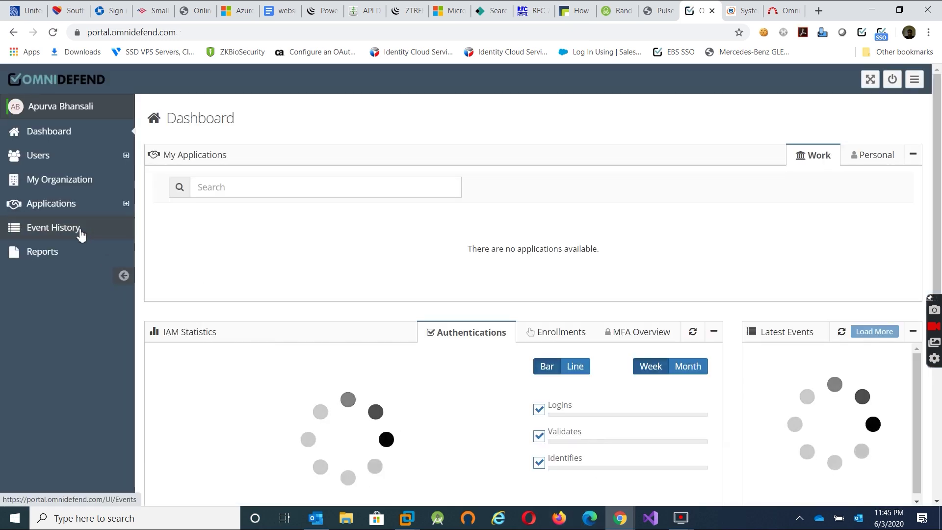
Start adding a new application in the OmniDefend portal and set its type to SAML
{"action": "left_click", "coordinate": [74, 211]}
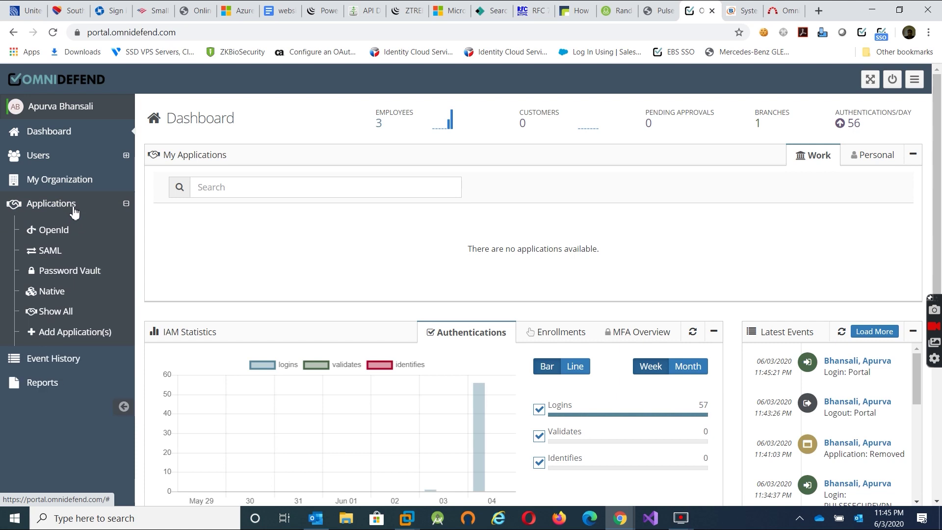
{"action": "left_click", "coordinate": [66, 338]}
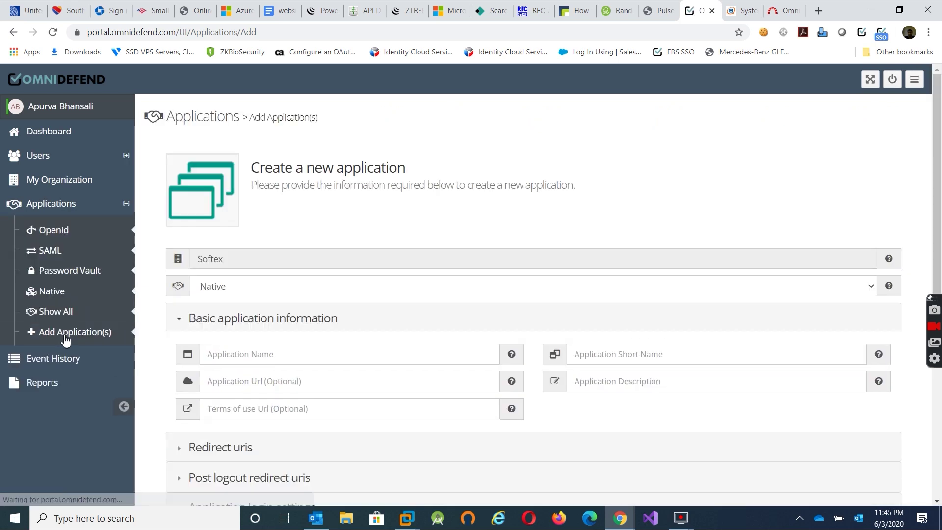
{"action": "left_click", "coordinate": [225, 291]}
{"action": "left_click", "coordinate": [226, 328]}
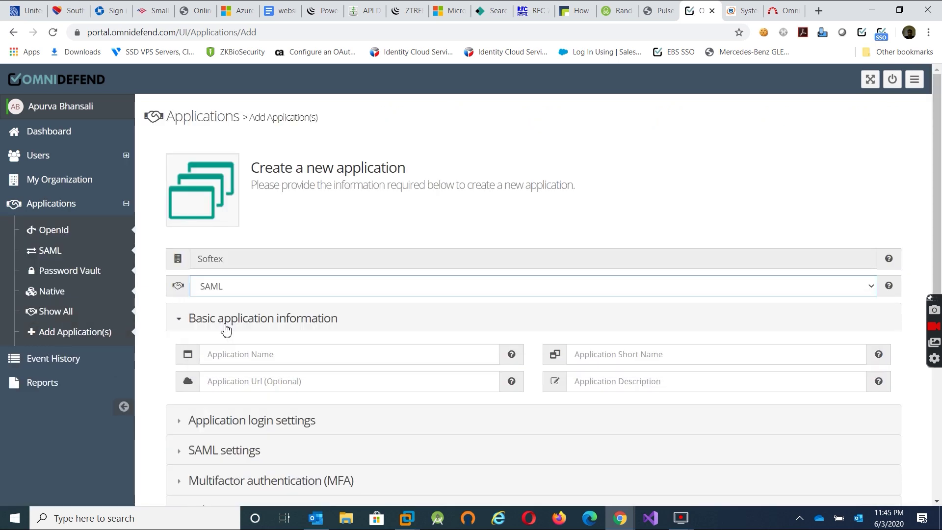
Enter "Pulse Secure VPN" as the application name and "PULSESECUREVPN" as the application short name
{"action": "left_click", "coordinate": [227, 358]}
{"action": "type", "text": "P"}
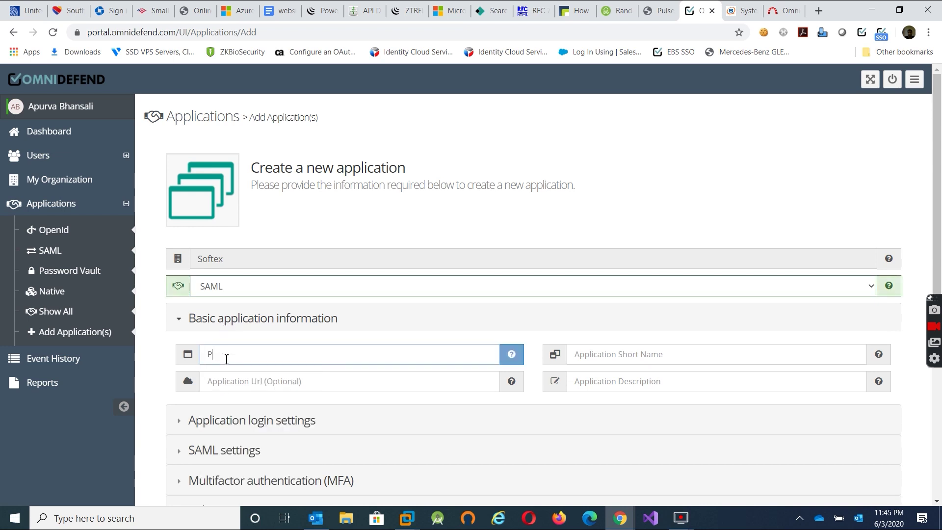
{"action": "type", "text": "ulse Secure VPN"}
{"action": "key", "text": "Tab"}
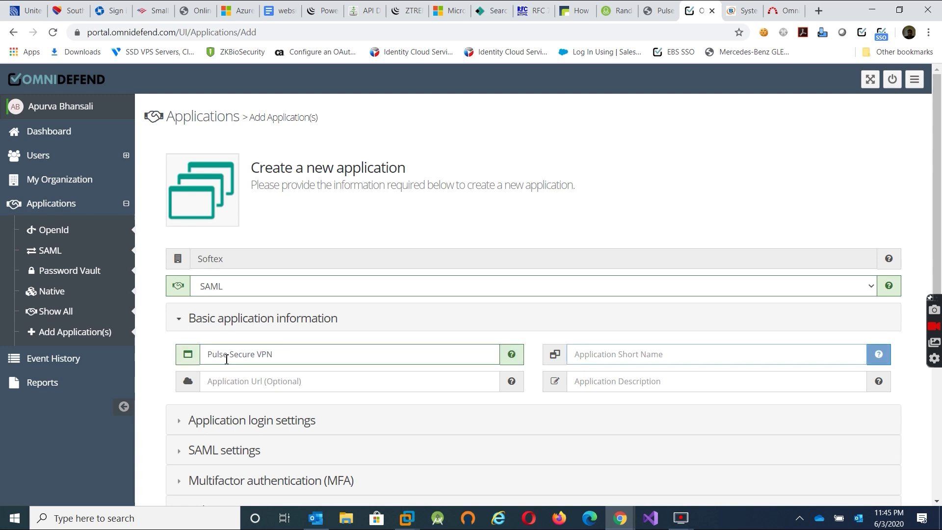
{"action": "type", "text": "PULSE"}
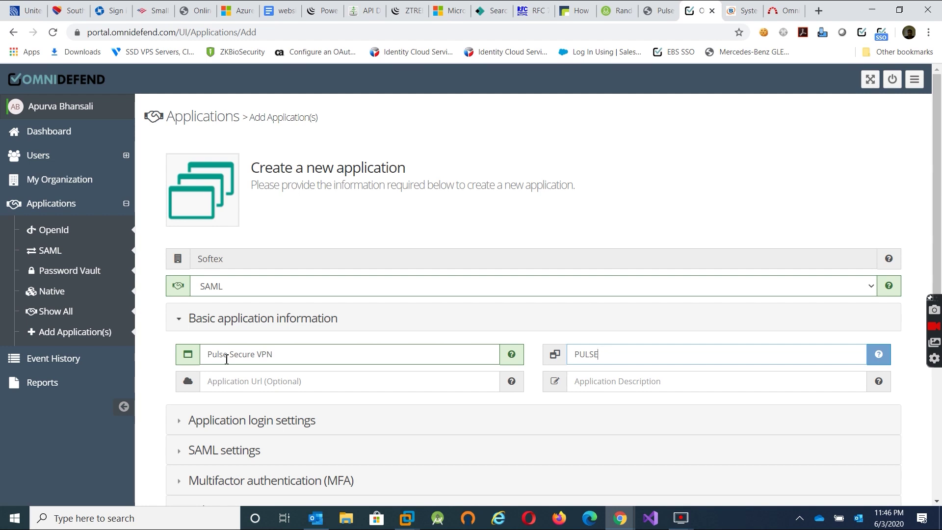
{"action": "type", "text": "SECUREVPN"}
{"action": "key", "text": "Tab"}
{"action": "key", "text": "Tab"}
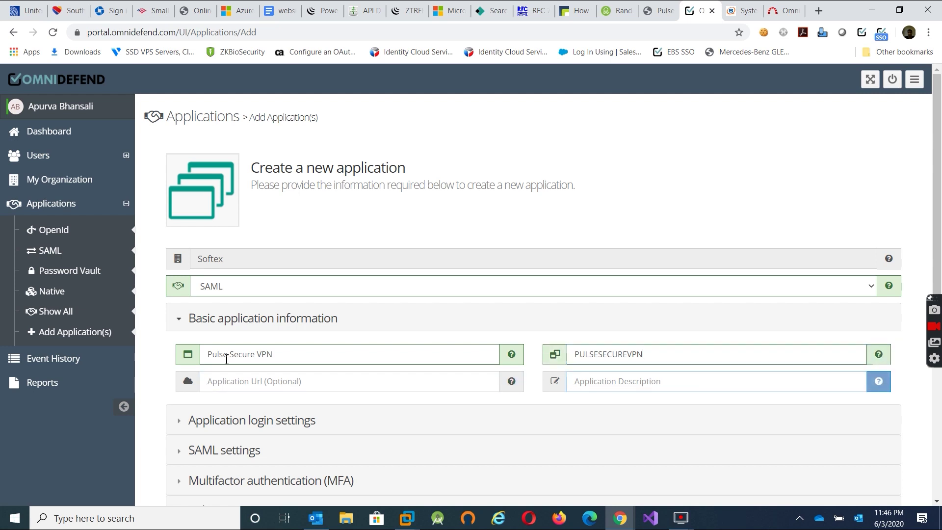
Enter "Pulse Secure VPN Login" as the application description and turn off the option to show a password at login
{"action": "type", "text": "Pulse "}
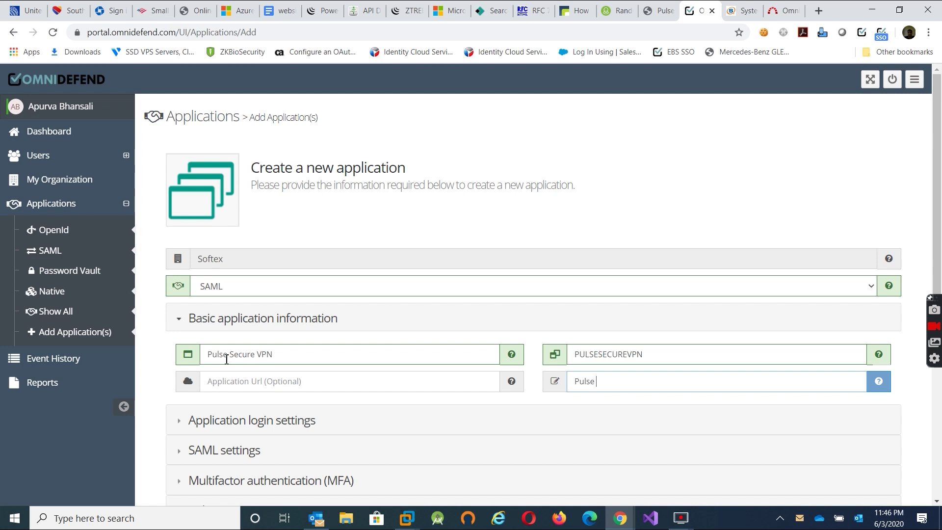
{"action": "type", "text": "Secure VPN Login"}
{"action": "scroll", "coordinate": [211, 368], "scroll_direction": "down", "scroll_amount": 3}
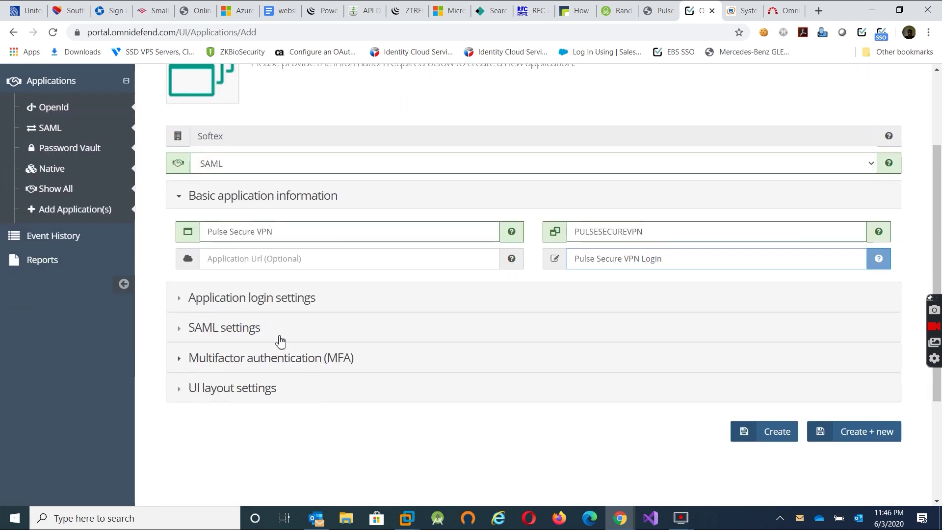
{"action": "left_click", "coordinate": [273, 309]}
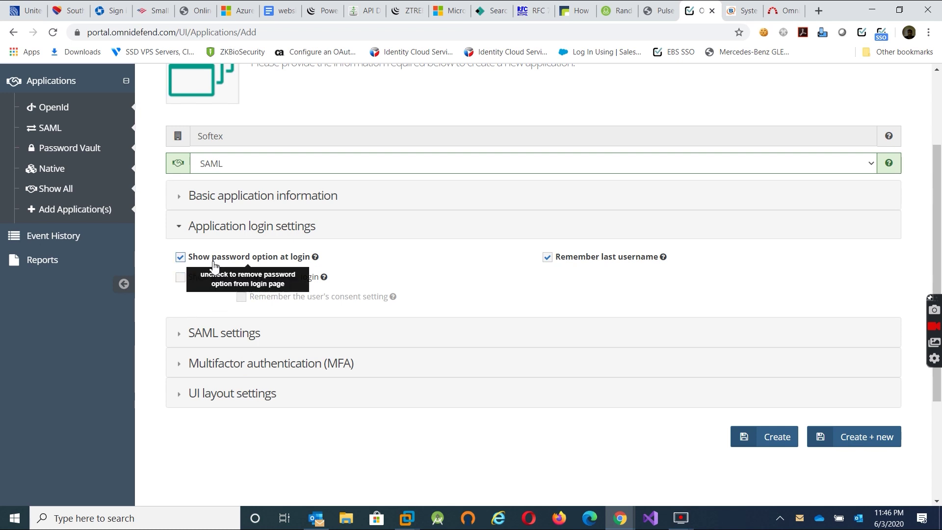
{"action": "left_click", "coordinate": [181, 259]}
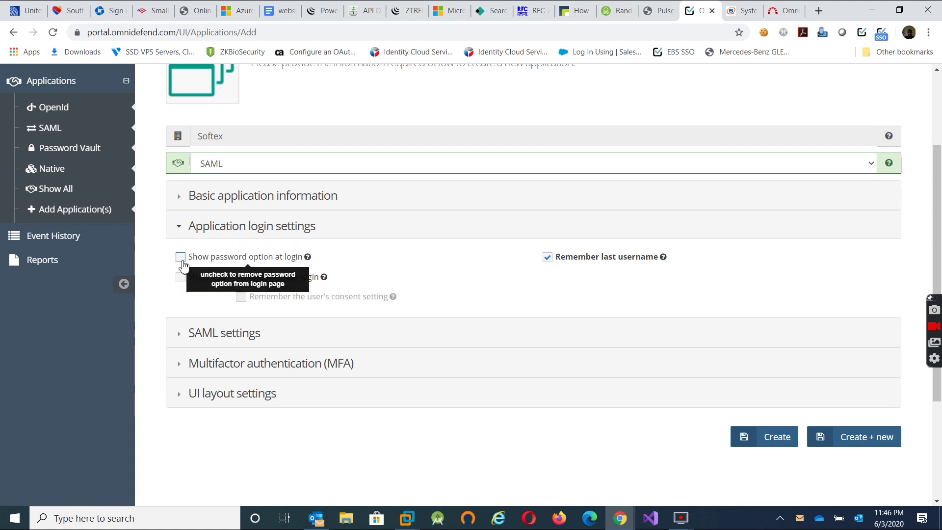
Disable the Signotec Signature Matcher and FIDO2 WebAuthN Devices authenticators for multifactor authentication, and expand the SAML settings
{"action": "left_click", "coordinate": [248, 372]}
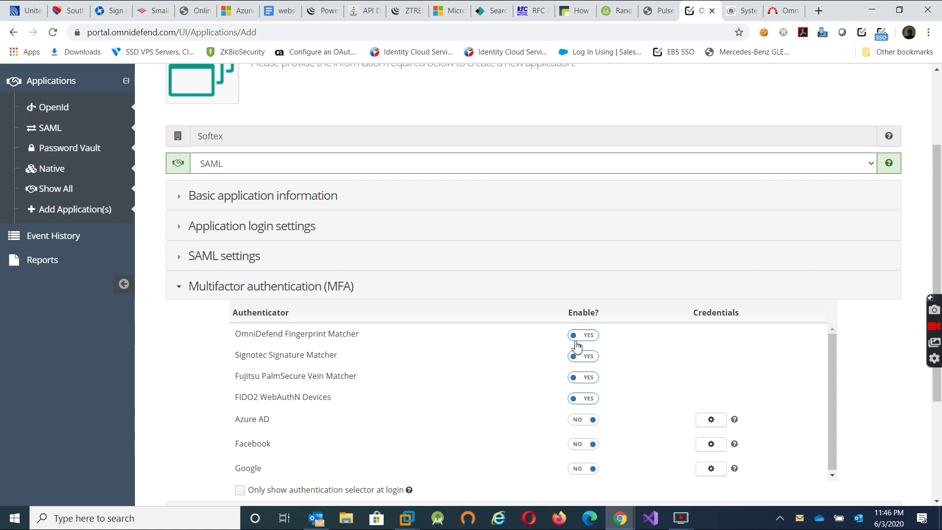
{"action": "left_click", "coordinate": [594, 358]}
{"action": "left_click", "coordinate": [592, 400]}
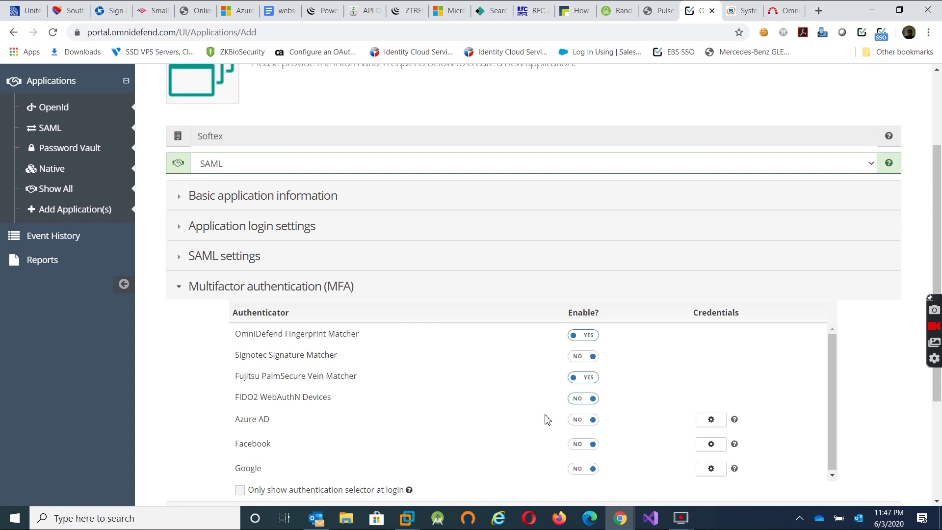
{"action": "scroll", "coordinate": [877, 413], "scroll_direction": "down", "scroll_amount": 1}
{"action": "scroll", "coordinate": [877, 413], "scroll_direction": "down", "scroll_amount": 1}
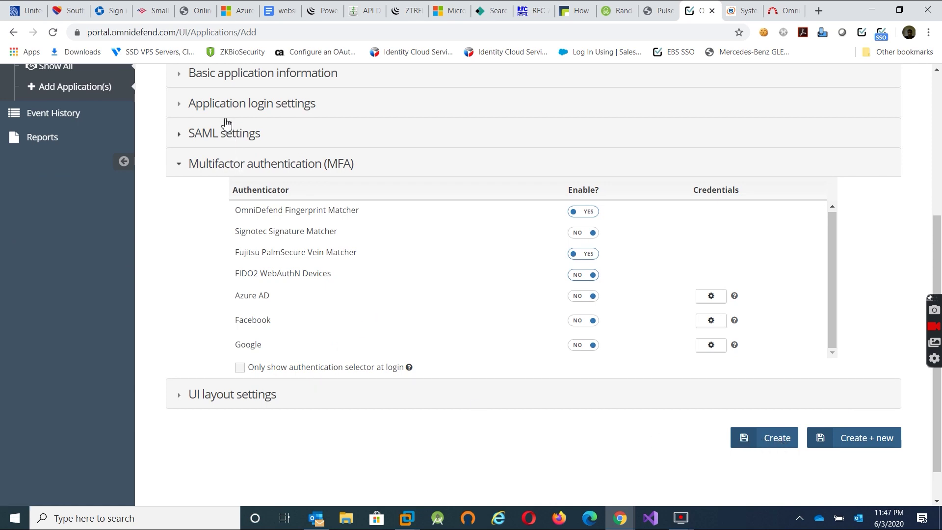
{"action": "left_click", "coordinate": [222, 138]}
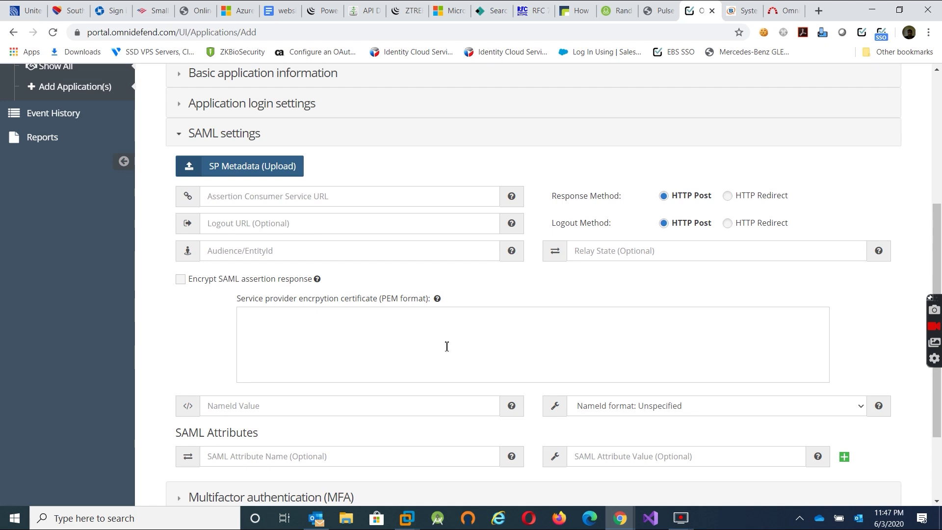
Upload pulsesecure.png from the Desktop as the application logo
{"action": "scroll", "coordinate": [448, 341], "scroll_direction": "up", "scroll_amount": 5}
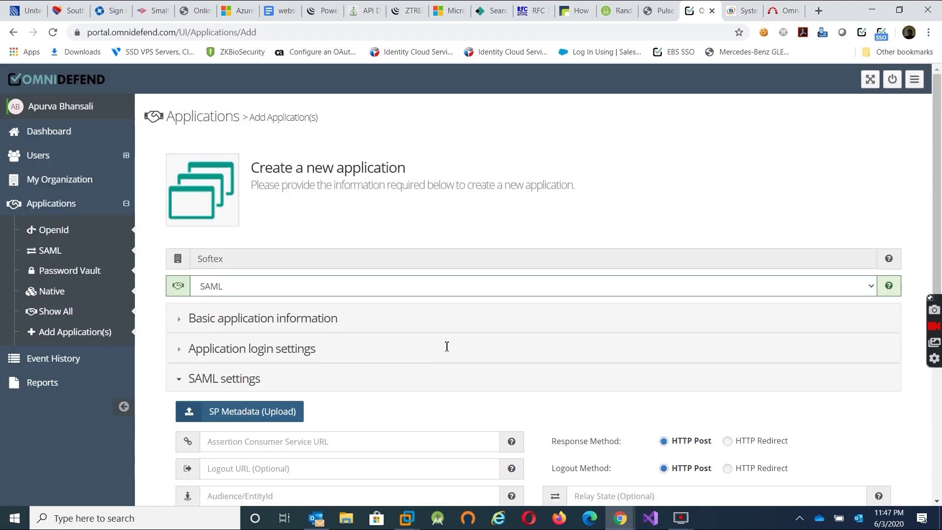
{"action": "left_click", "coordinate": [208, 200]}
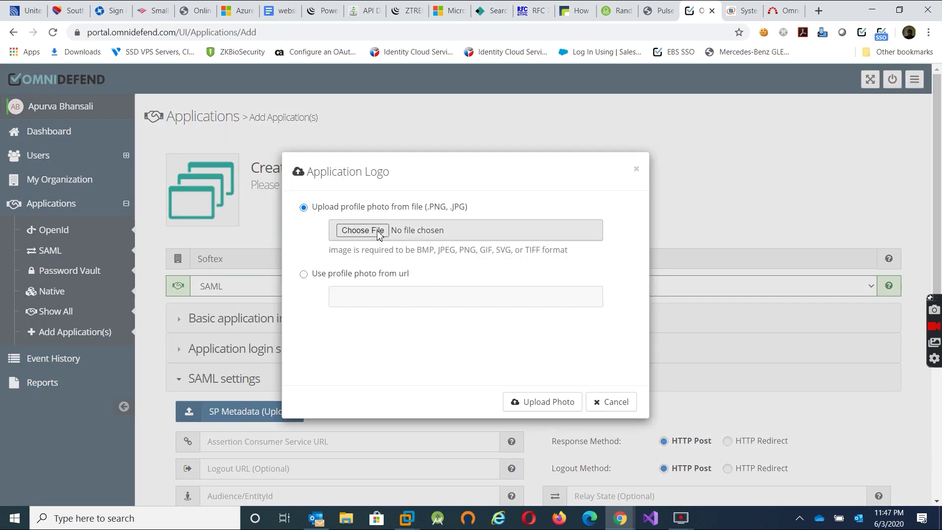
{"action": "left_click", "coordinate": [363, 230]}
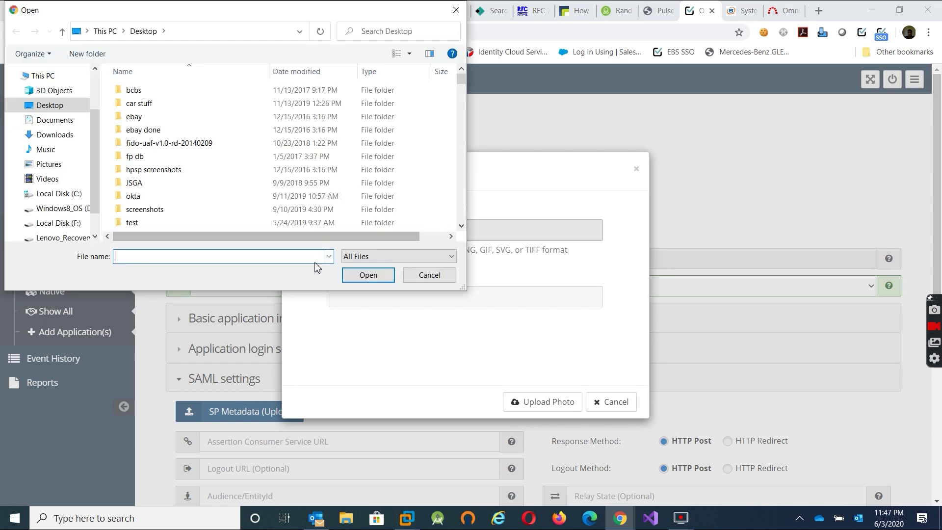
{"action": "type", "text": "pul"}
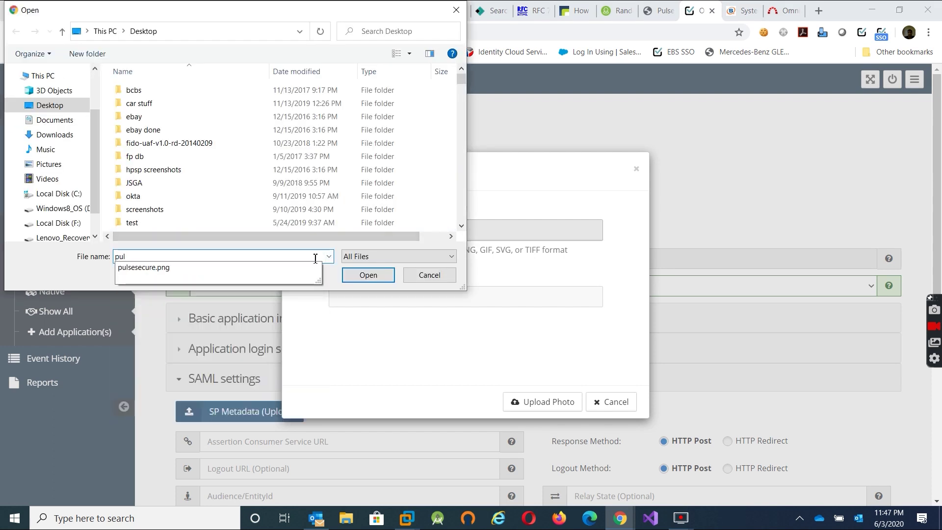
{"action": "key", "text": "Down"}
{"action": "key", "text": "Return"}
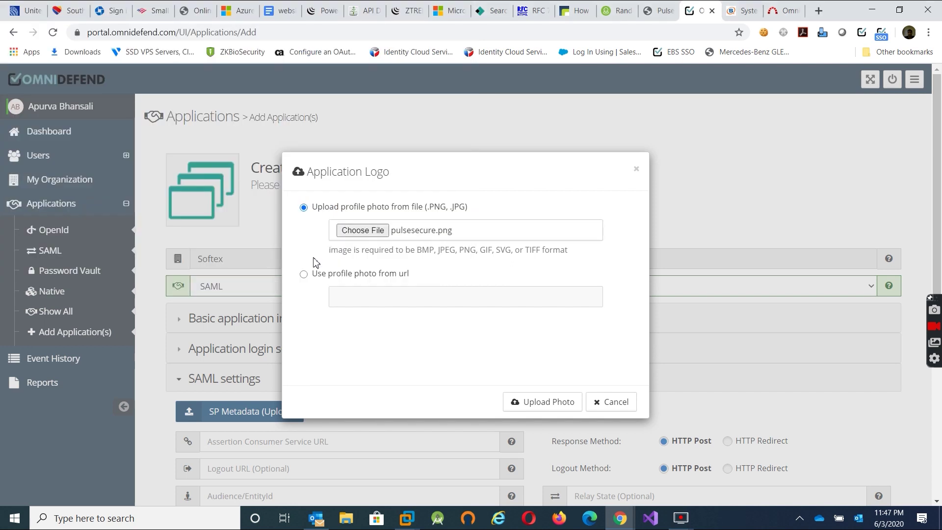
{"action": "left_click", "coordinate": [535, 405]}
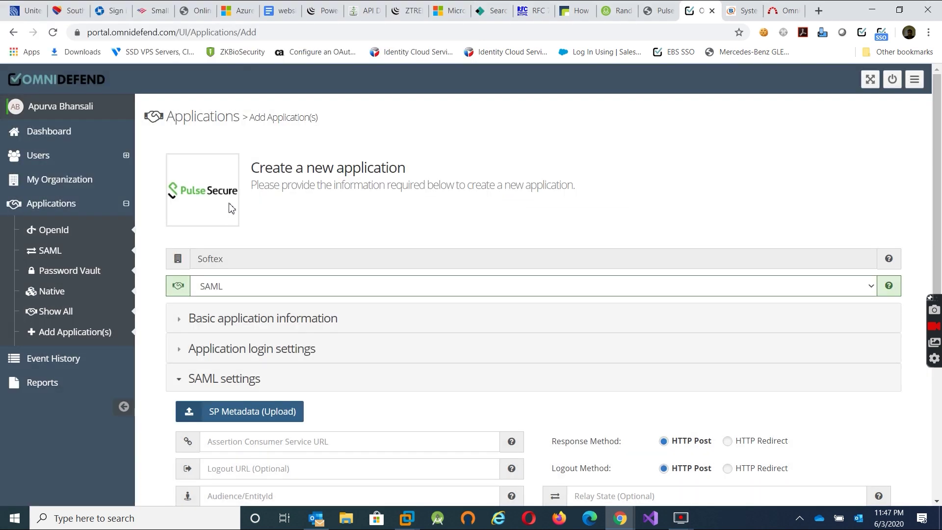
Review the basic application information, create the Pulse Secure VPN application, and download its IdP metadata file
{"action": "scroll", "coordinate": [316, 312], "scroll_direction": "down", "scroll_amount": 6}
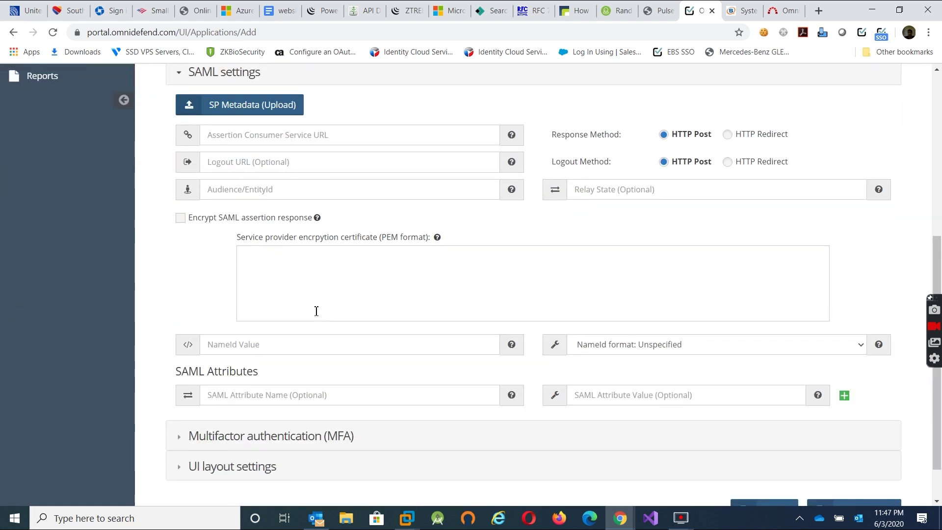
{"action": "scroll", "coordinate": [316, 311], "scroll_direction": "down", "scroll_amount": 1}
{"action": "scroll", "coordinate": [343, 422], "scroll_direction": "up", "scroll_amount": 6}
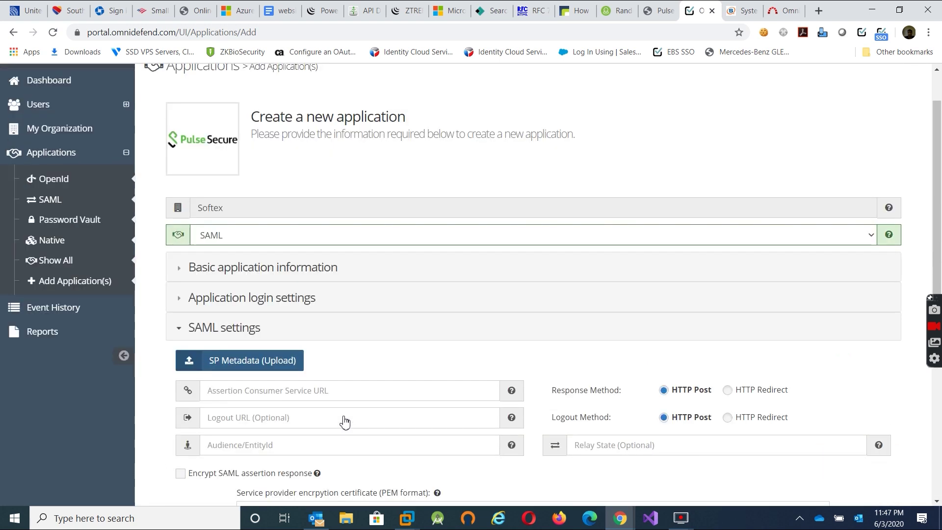
{"action": "left_click", "coordinate": [239, 272]}
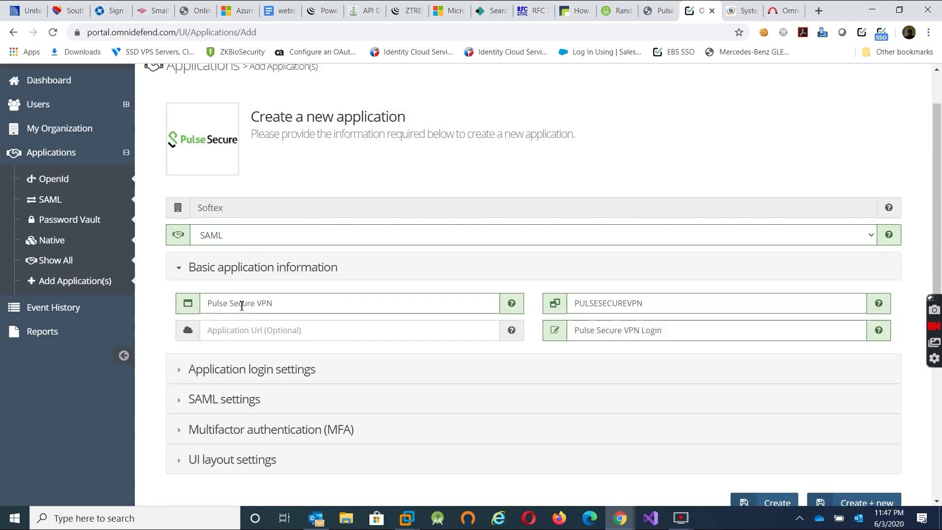
{"action": "scroll", "coordinate": [444, 418], "scroll_direction": "down", "scroll_amount": 5}
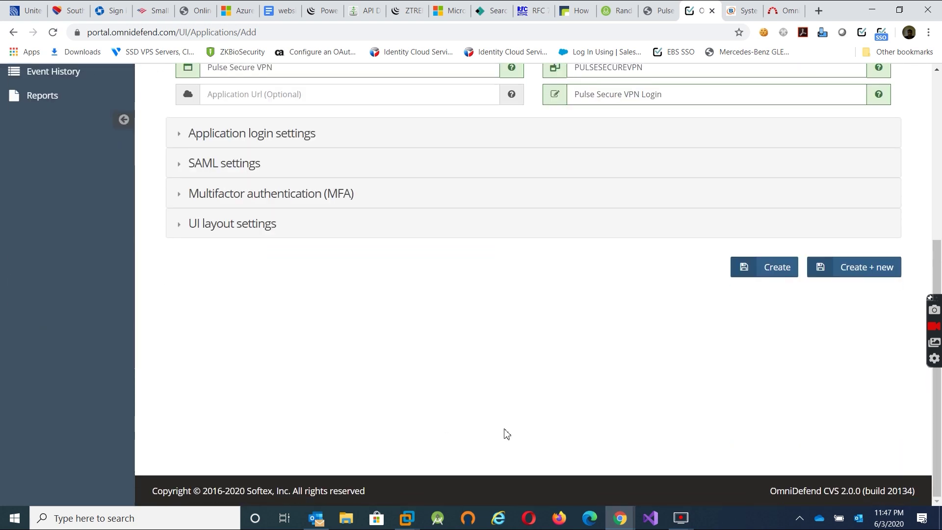
{"action": "left_click", "coordinate": [770, 270]}
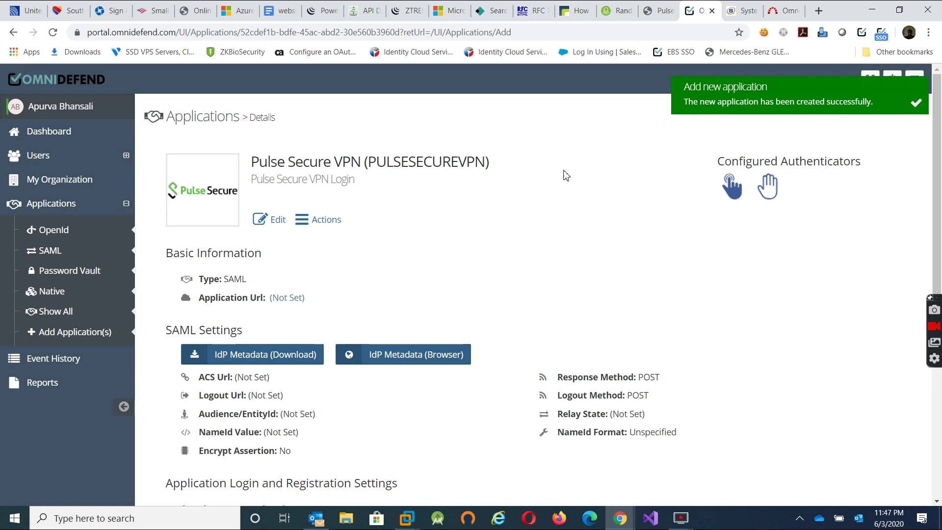
{"action": "scroll", "coordinate": [475, 228], "scroll_direction": "down", "scroll_amount": 3}
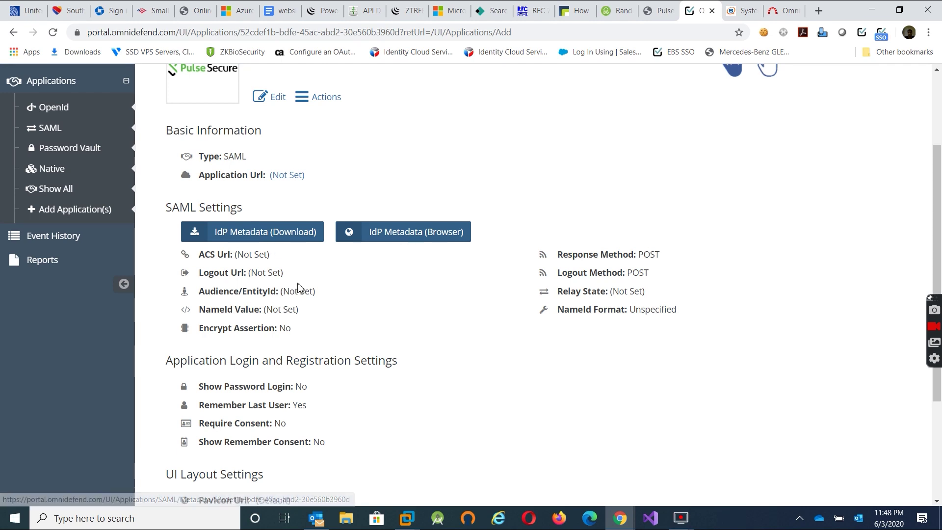
{"action": "left_click", "coordinate": [257, 235]}
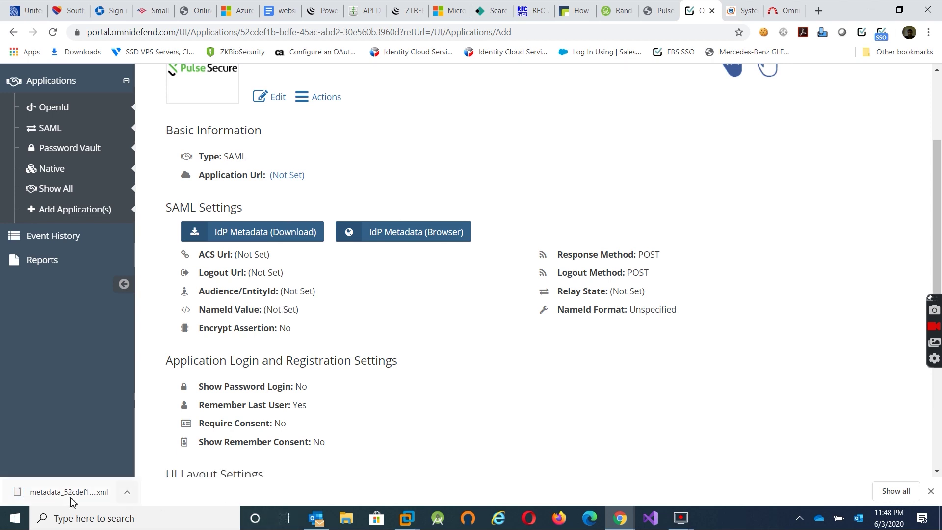
Switch to the Pulse Connect Secure administrator page and sign in as administrator with the account password
{"action": "left_click", "coordinate": [657, 11]}
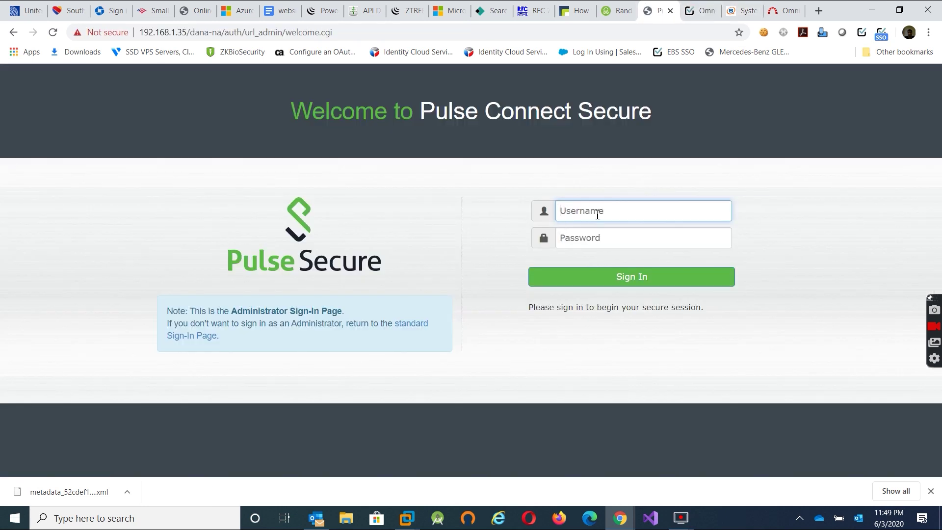
{"action": "type", "text": "administrator"}
{"action": "key", "text": "Tab"}
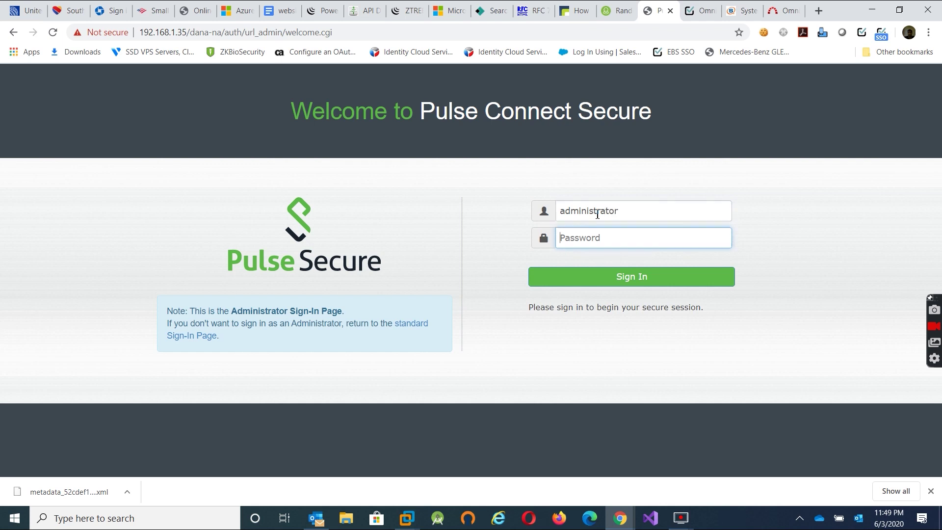
{"action": "type", "text": "••••••••••"}
{"action": "key", "text": "Return"}
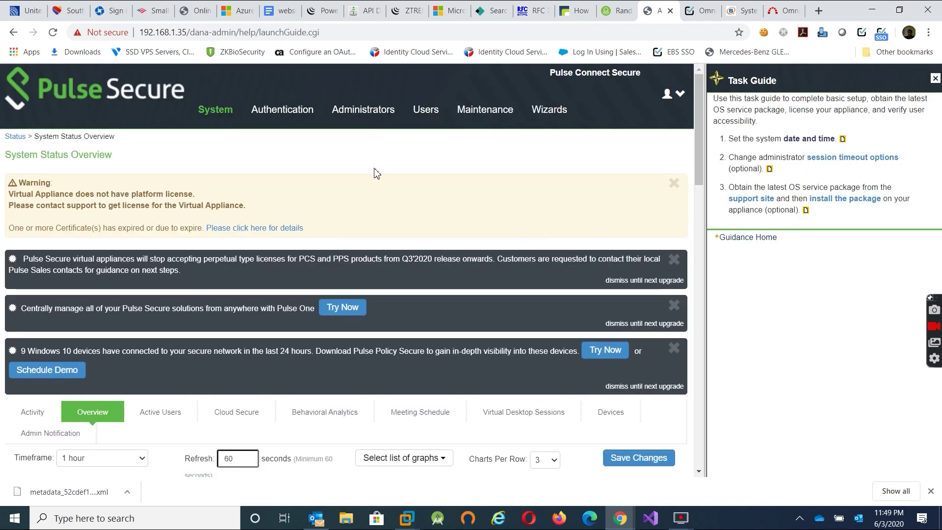
Add a new SAML metadata provider named OmniDefend in the system configuration and load the downloaded IdP metadata XML file
{"action": "mouse_move", "coordinate": [218, 115]}
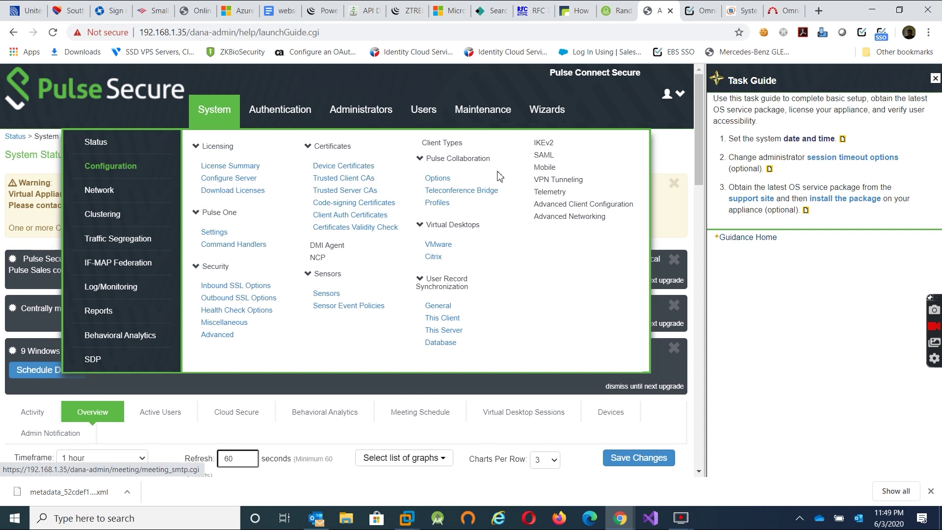
{"action": "left_click", "coordinate": [546, 156]}
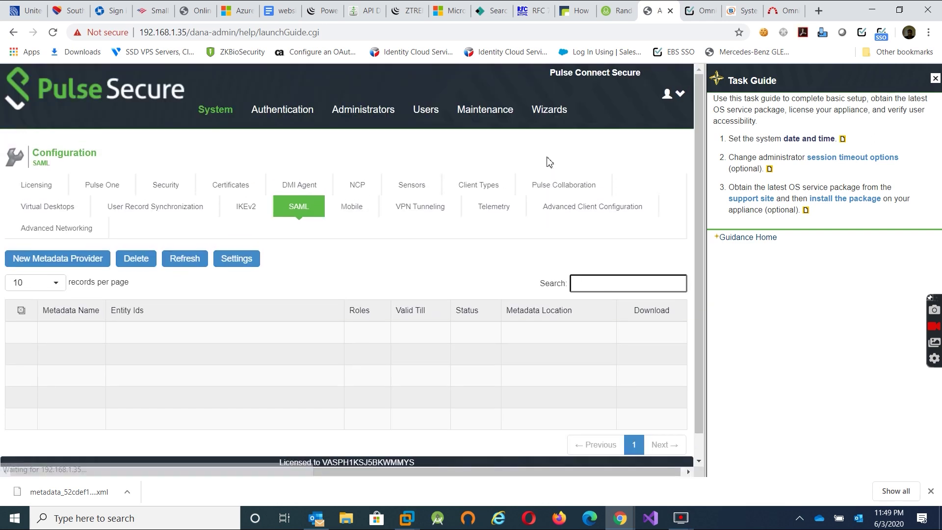
{"action": "left_click", "coordinate": [67, 264]}
{"action": "type", "text": "OmniDefend"}
{"action": "left_click", "coordinate": [128, 269]}
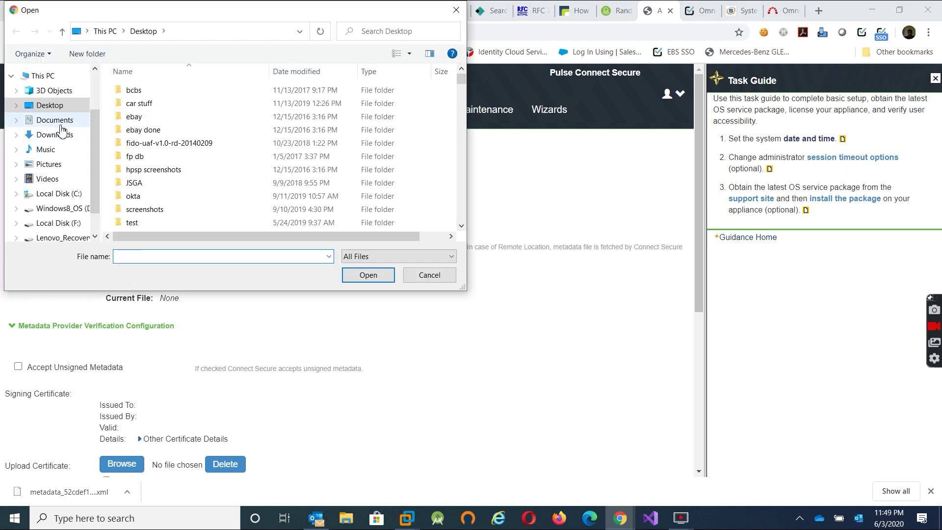
{"action": "left_click", "coordinate": [54, 134]}
{"action": "double_click", "coordinate": [148, 104]}
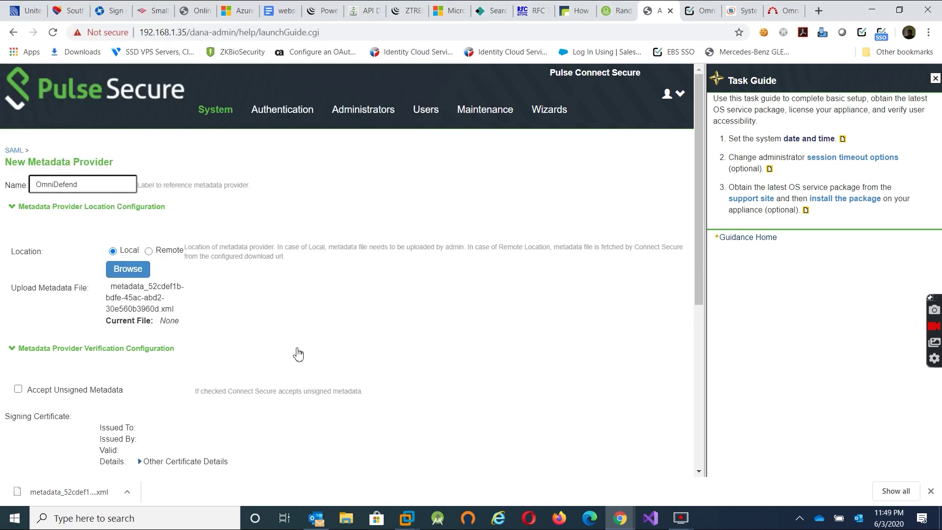
Assign the Identity Provider role to the OmniDefend metadata provider and save the changes
{"action": "scroll", "coordinate": [299, 354], "scroll_direction": "down", "scroll_amount": 6}
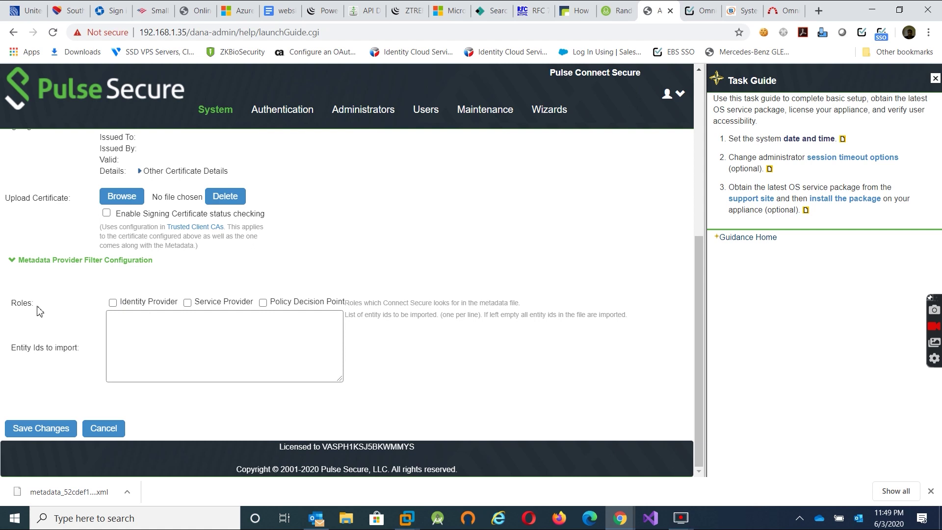
{"action": "left_click", "coordinate": [113, 304]}
{"action": "scroll", "coordinate": [105, 363], "scroll_direction": "up", "scroll_amount": 4}
{"action": "scroll", "coordinate": [107, 417], "scroll_direction": "down", "scroll_amount": 4}
{"action": "left_click", "coordinate": [42, 429]}
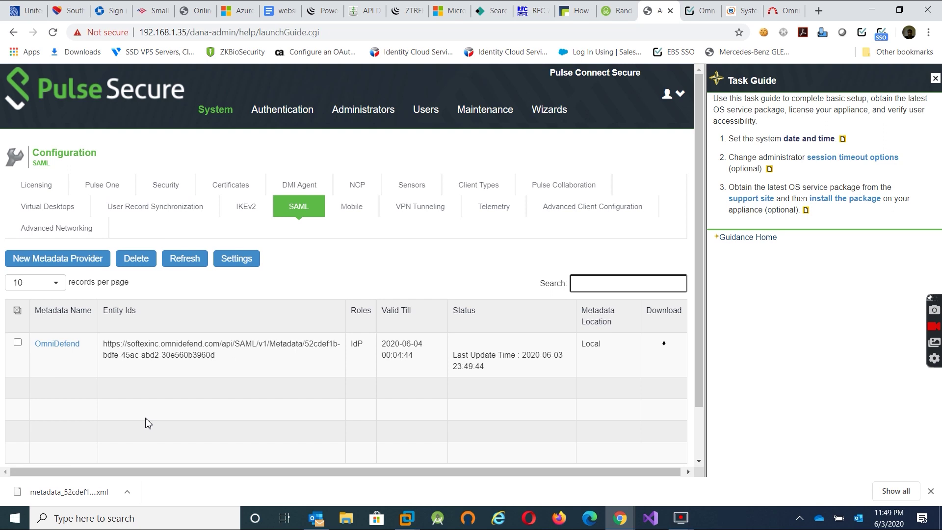
Start a new authentication server of type SAML Server and name it OmniDefend
{"action": "mouse_move", "coordinate": [287, 117]}
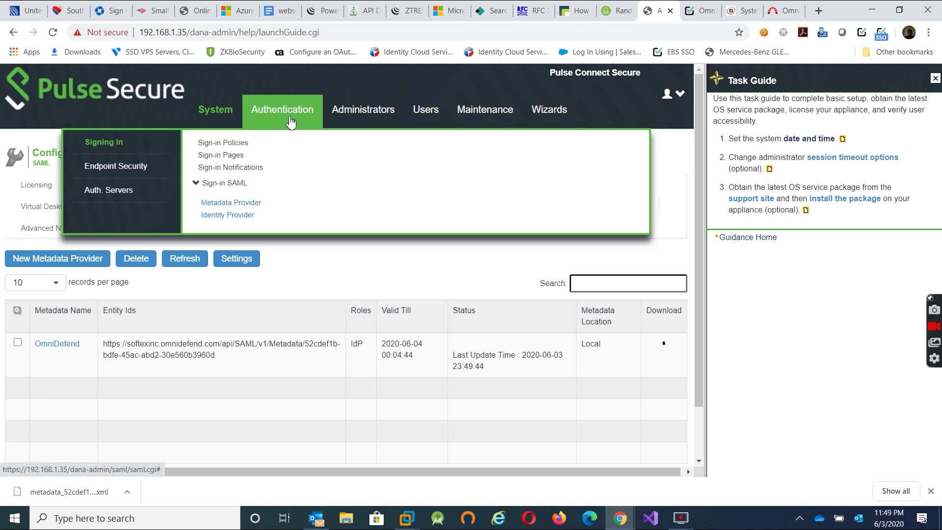
{"action": "left_click", "coordinate": [123, 195]}
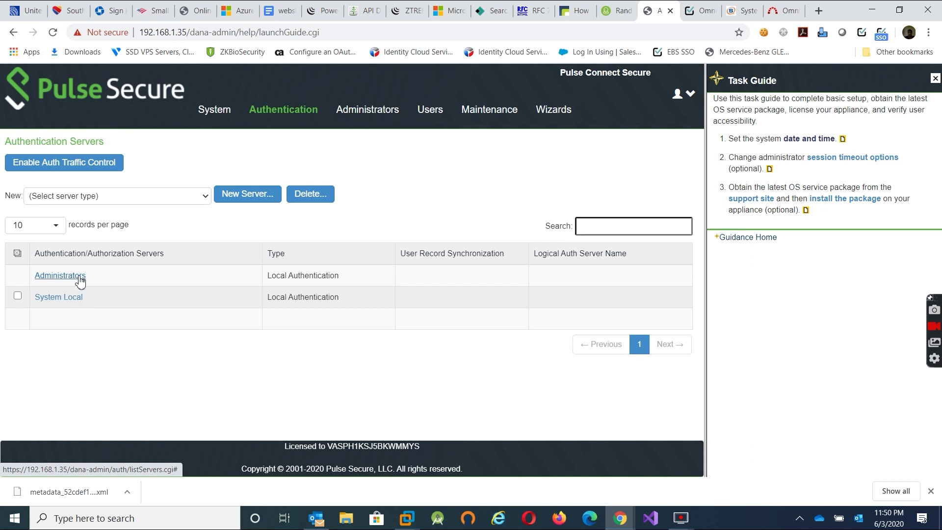
{"action": "left_click", "coordinate": [199, 206]}
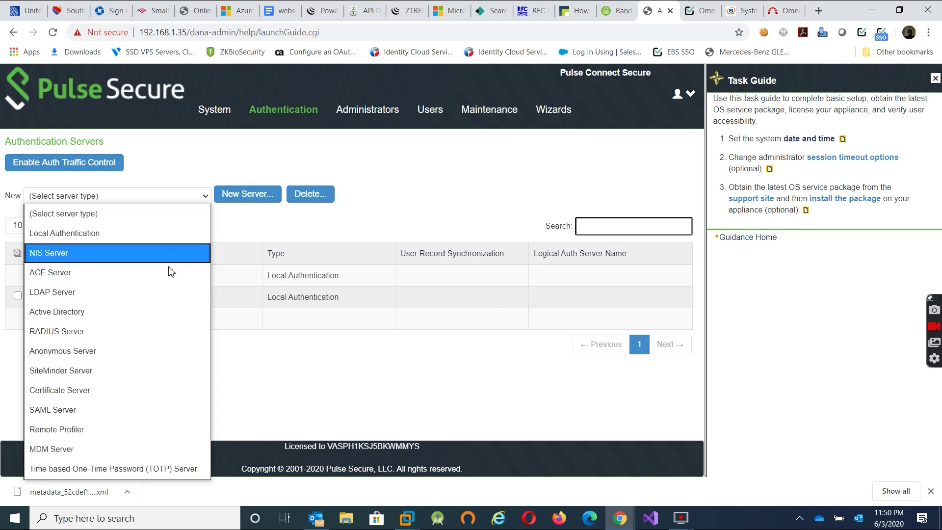
{"action": "left_click", "coordinate": [131, 407]}
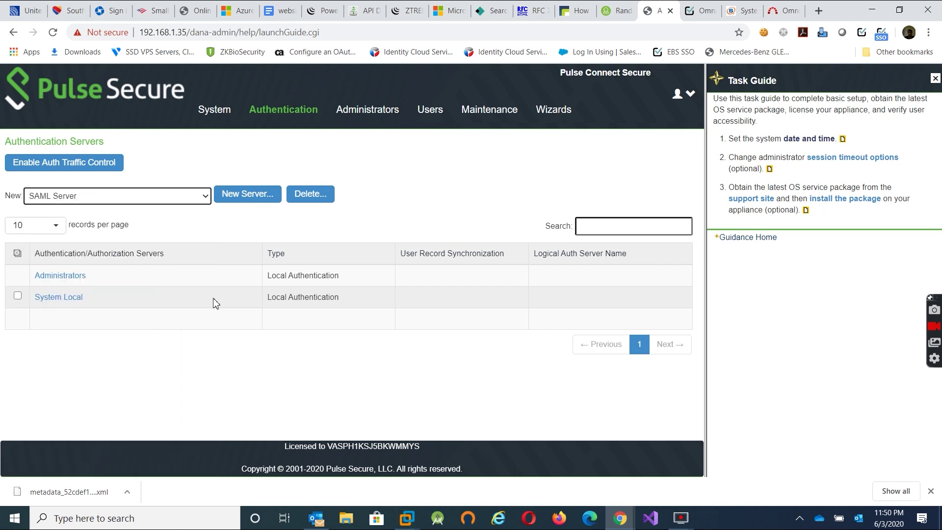
{"action": "left_click", "coordinate": [247, 201]}
{"action": "left_click", "coordinate": [148, 195]}
{"action": "type", "text": "OmniDefend"}
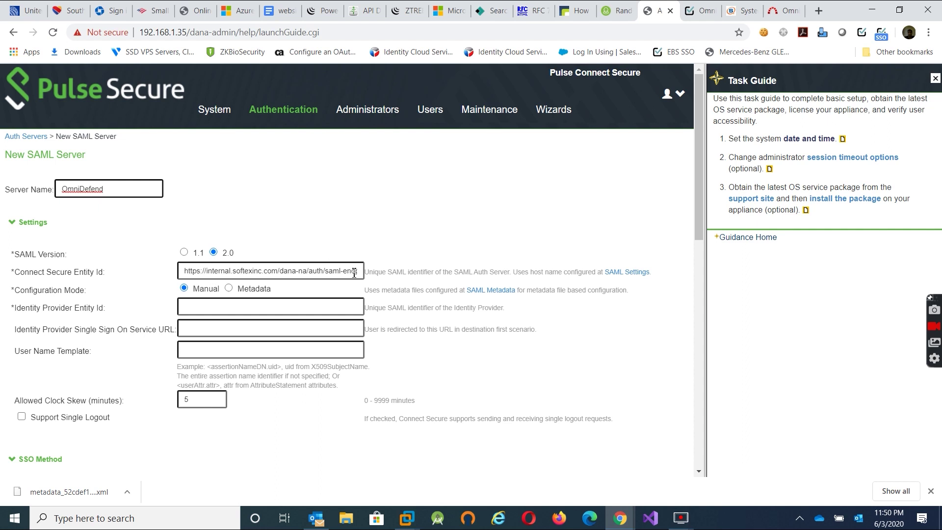
Set the new SAML server's configuration mode to Metadata
{"action": "left_click", "coordinate": [228, 289]}
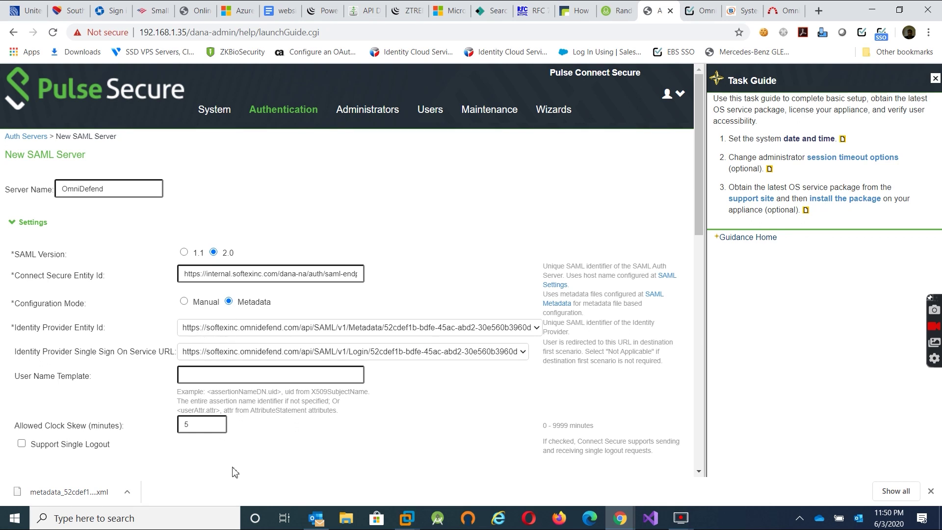
{"action": "scroll", "coordinate": [270, 468], "scroll_direction": "down", "scroll_amount": 4}
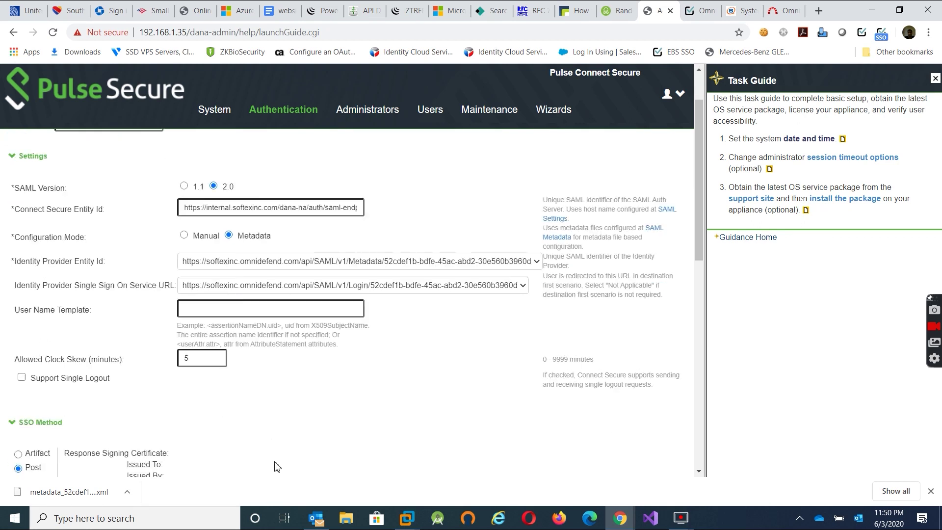
{"action": "scroll", "coordinate": [275, 257], "scroll_direction": "up", "scroll_amount": 3}
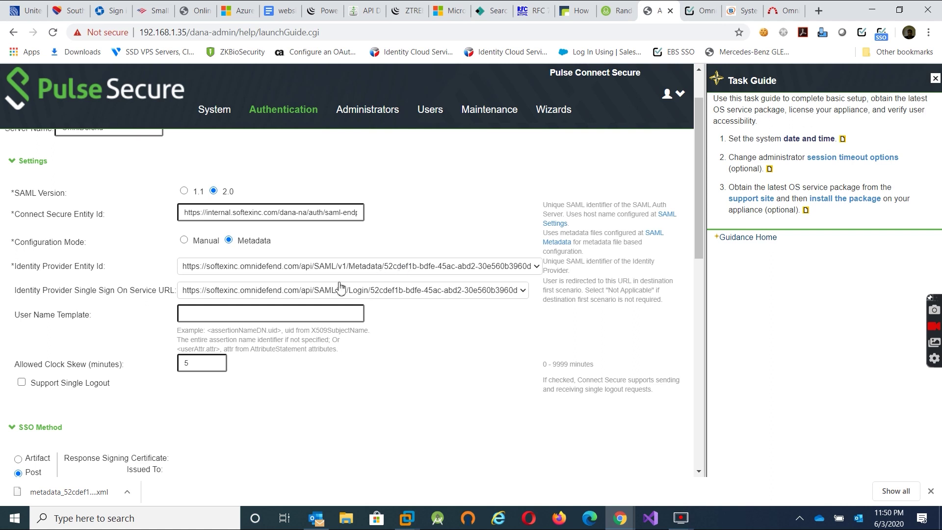
Set the service provider metadata validity to 9999 days and save the OmniDefend SAML server
{"action": "scroll", "coordinate": [350, 406], "scroll_direction": "down", "scroll_amount": 10}
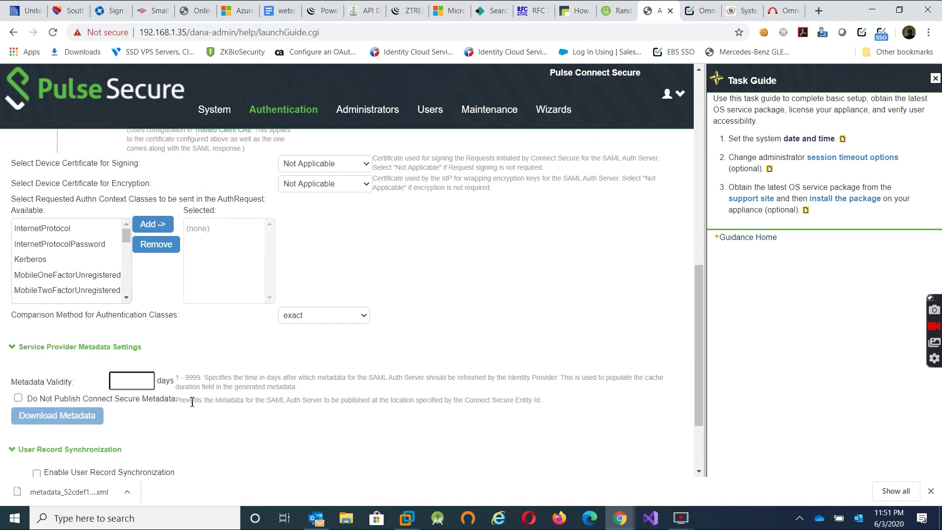
{"action": "left_click", "coordinate": [142, 385]}
{"action": "type", "text": "9999"}
{"action": "scroll", "coordinate": [146, 382], "scroll_direction": "down", "scroll_amount": 2}
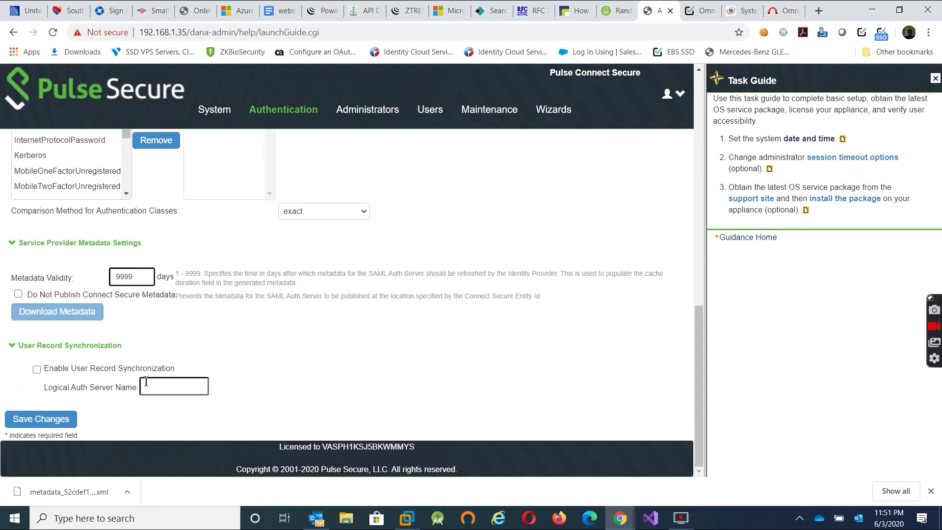
{"action": "left_click", "coordinate": [58, 420]}
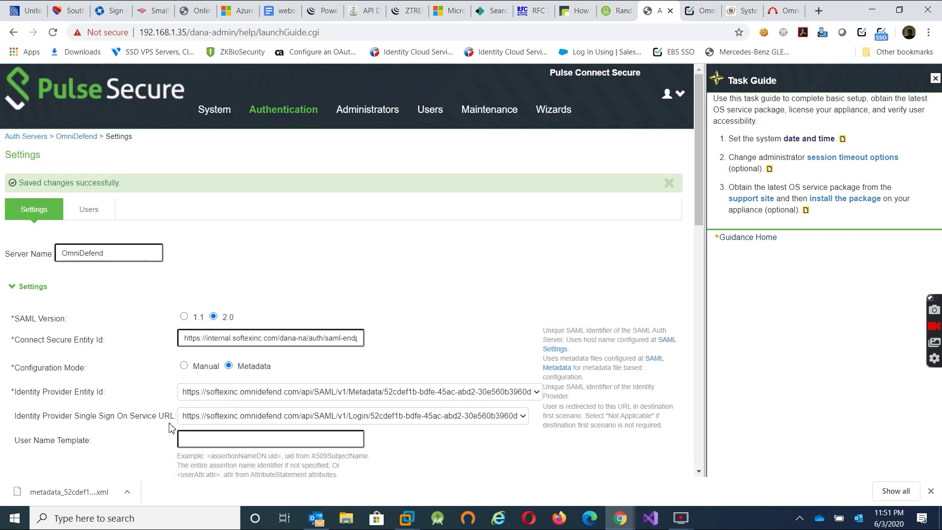
Download the service provider metadata of the OmniDefend authentication server
{"action": "scroll", "coordinate": [169, 428], "scroll_direction": "down", "scroll_amount": 6}
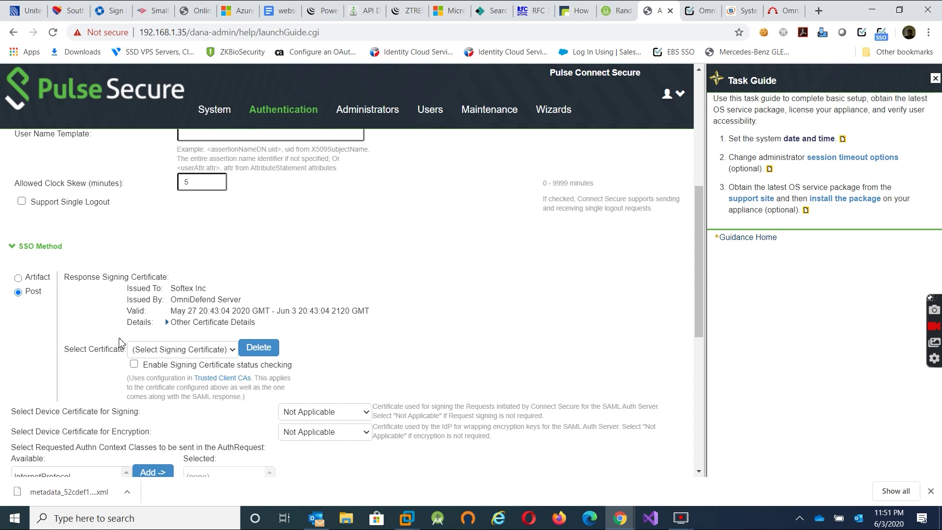
{"action": "scroll", "coordinate": [123, 343], "scroll_direction": "down", "scroll_amount": 6}
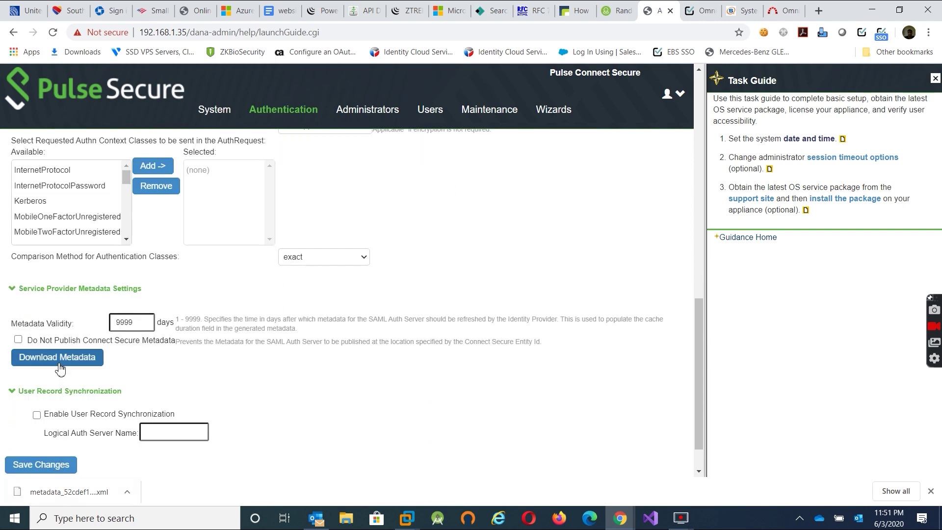
{"action": "left_click", "coordinate": [59, 364]}
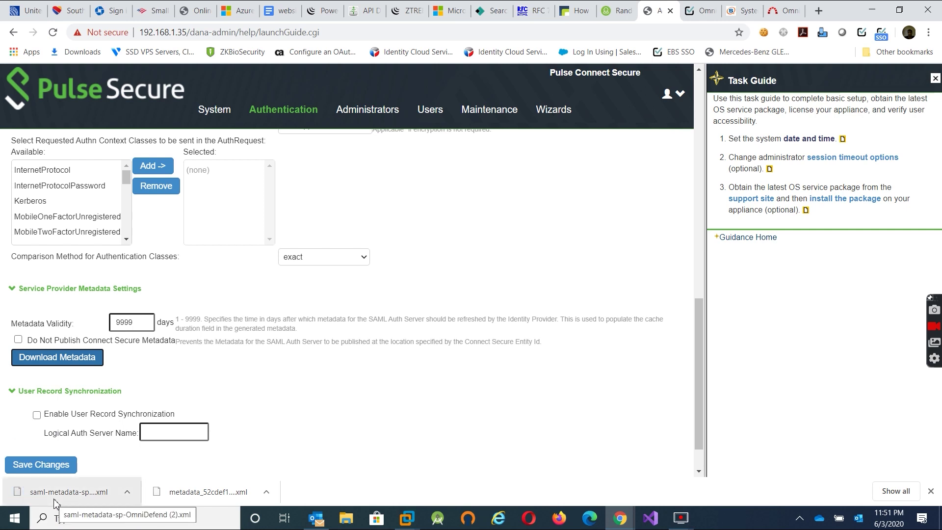
Switch to the OmniDefend portal and open the SAML settings of the Pulse Secure VPN application for editing
{"action": "left_click", "coordinate": [691, 10]}
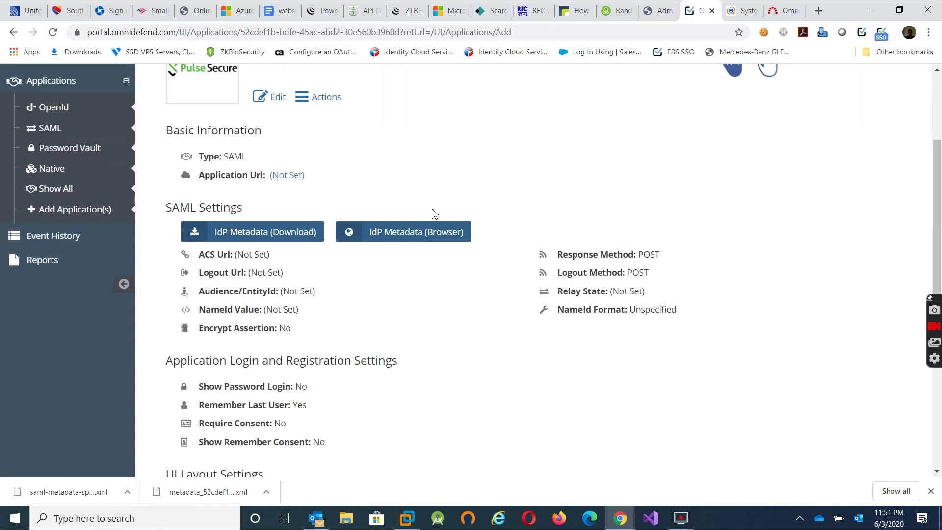
{"action": "scroll", "coordinate": [380, 350], "scroll_direction": "up", "scroll_amount": 3}
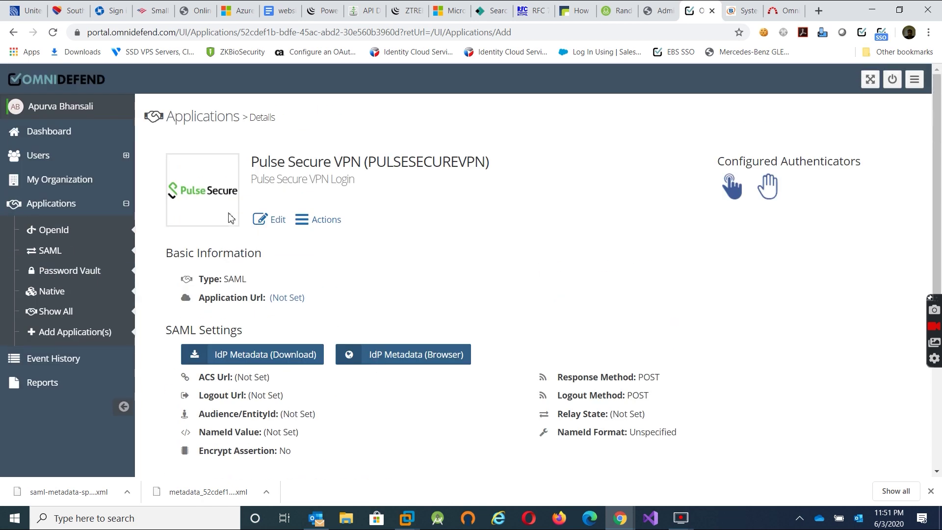
{"action": "left_click", "coordinate": [270, 220]}
{"action": "scroll", "coordinate": [299, 407], "scroll_direction": "down", "scroll_amount": 1}
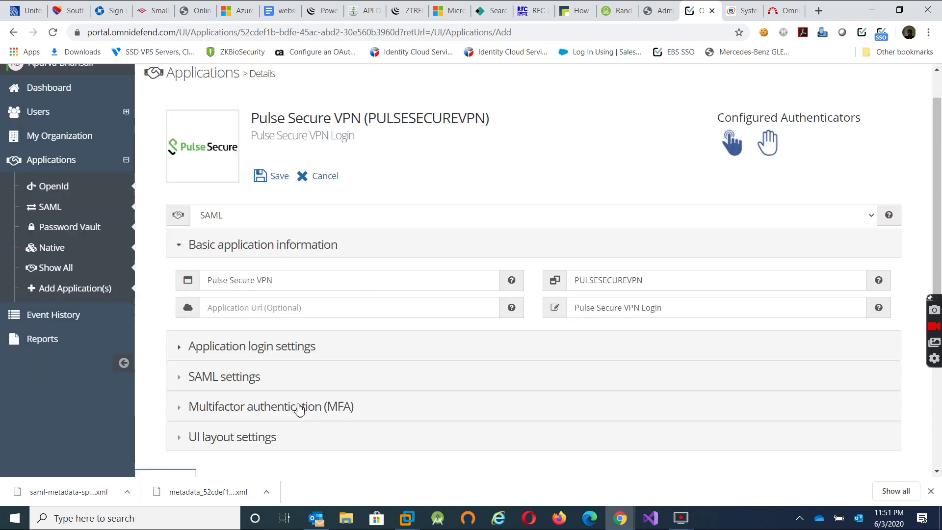
{"action": "scroll", "coordinate": [299, 409], "scroll_direction": "down", "scroll_amount": 3}
{"action": "left_click", "coordinate": [256, 239]}
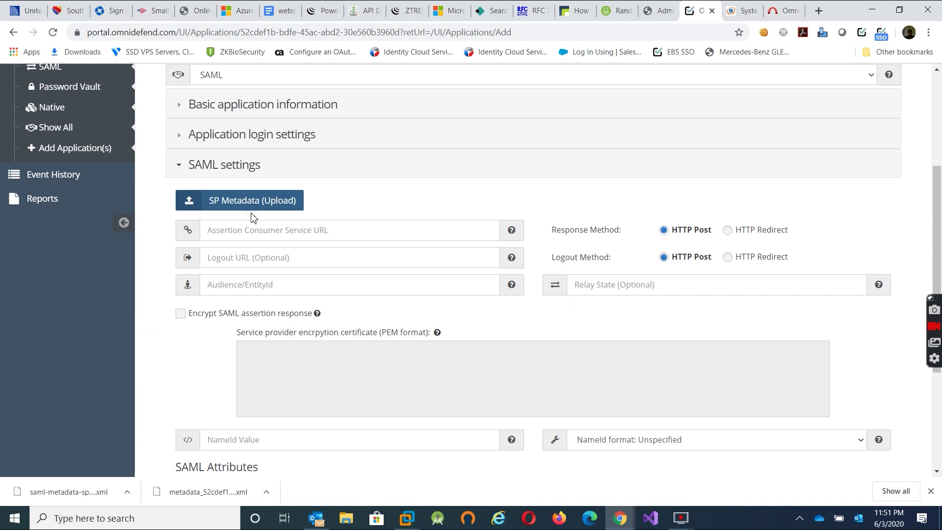
Upload the service provider metadata file saml-metadata-sp-OmniDefend (2).xml into the application's SAML settings
{"action": "left_click", "coordinate": [251, 200]}
{"action": "left_click", "coordinate": [376, 242]}
{"action": "double_click", "coordinate": [219, 105]}
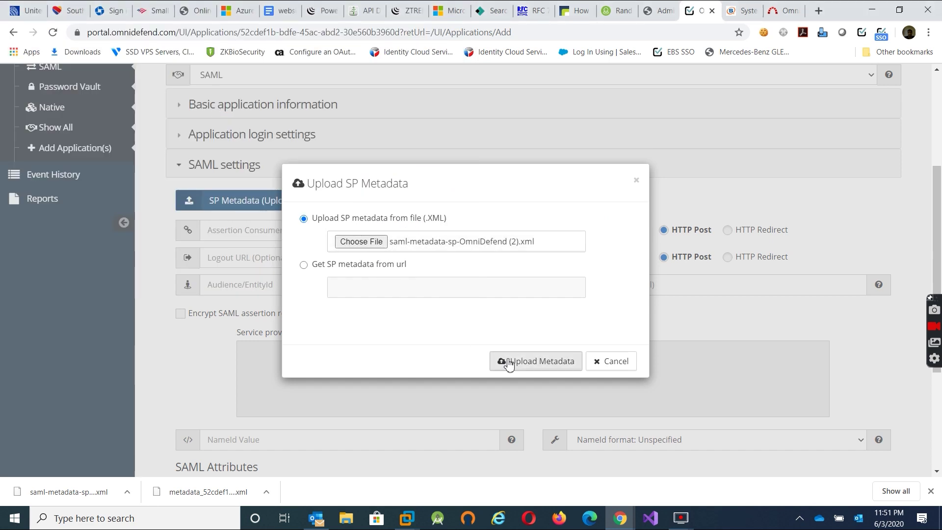
{"action": "left_click", "coordinate": [508, 363]}
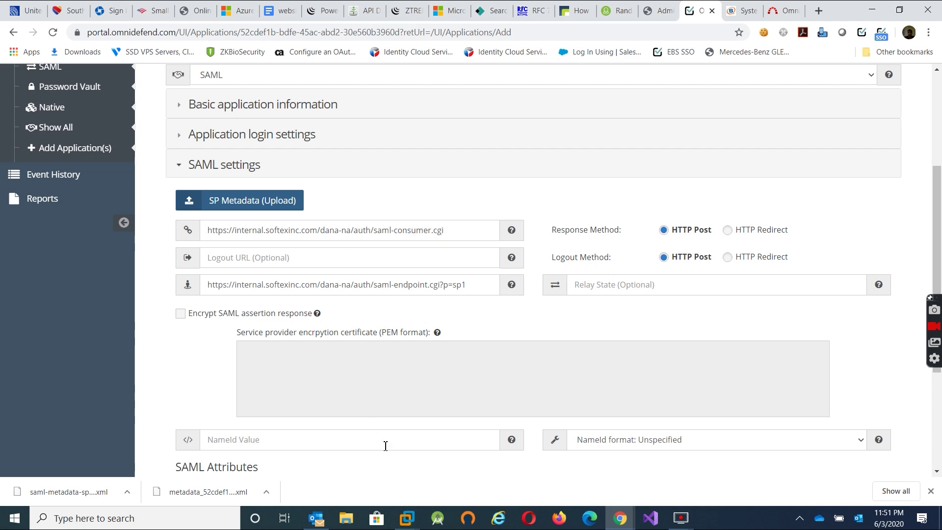
Set the application's NameId value to ${username}
{"action": "scroll", "coordinate": [382, 441], "scroll_direction": "down", "scroll_amount": 2}
{"action": "left_click", "coordinate": [316, 318]}
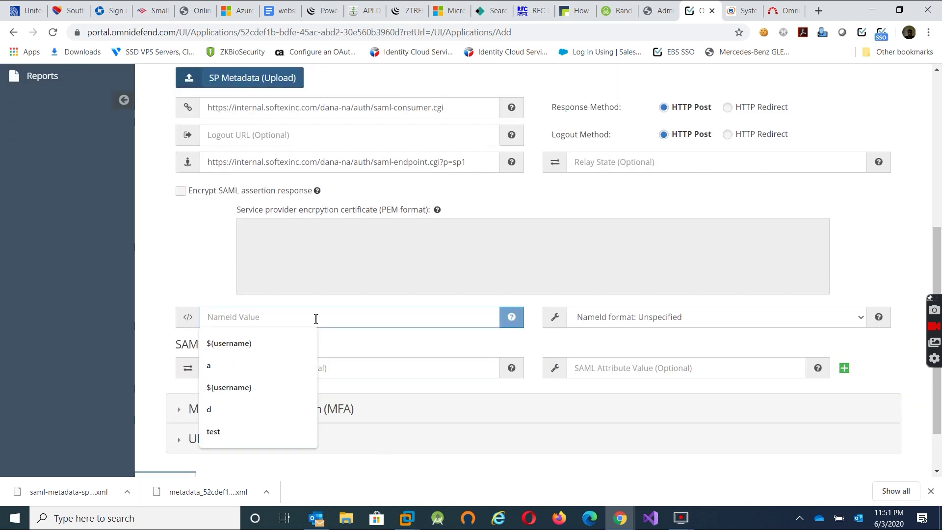
{"action": "key", "text": "Down"}
{"action": "key", "text": "Down"}
{"action": "key", "text": "Down"}
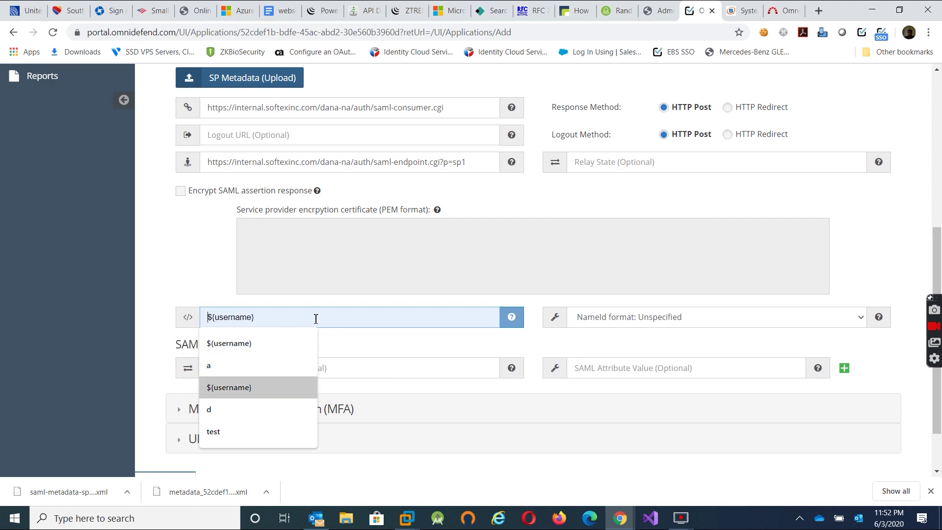
{"action": "key", "text": "Return"}
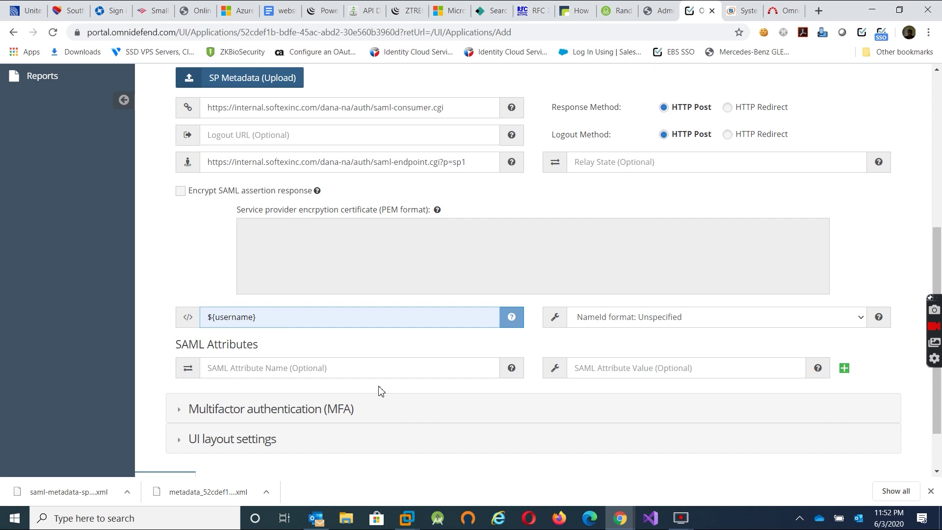
Review the application's multifactor authenticators and its UI layout settings
{"action": "scroll", "coordinate": [380, 392], "scroll_direction": "down", "scroll_amount": 2}
{"action": "left_click", "coordinate": [298, 352]}
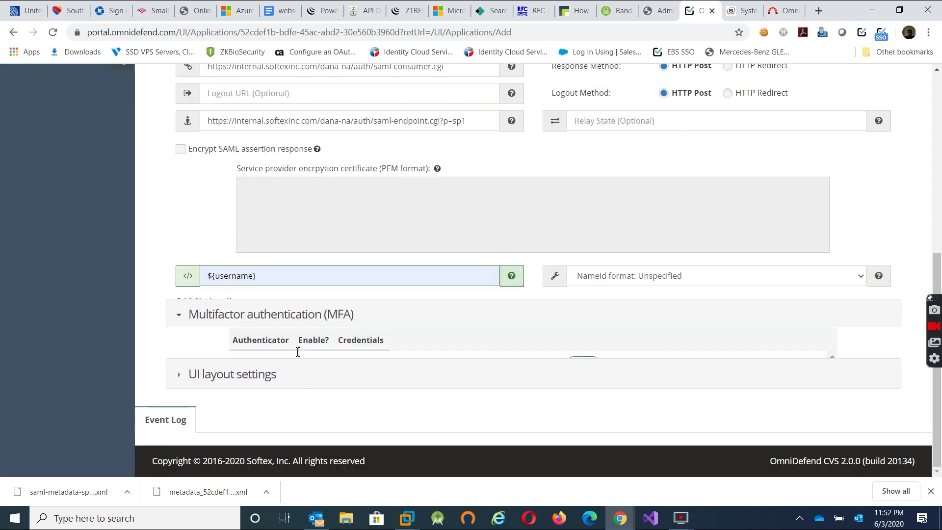
{"action": "scroll", "coordinate": [418, 403], "scroll_direction": "down", "scroll_amount": 5}
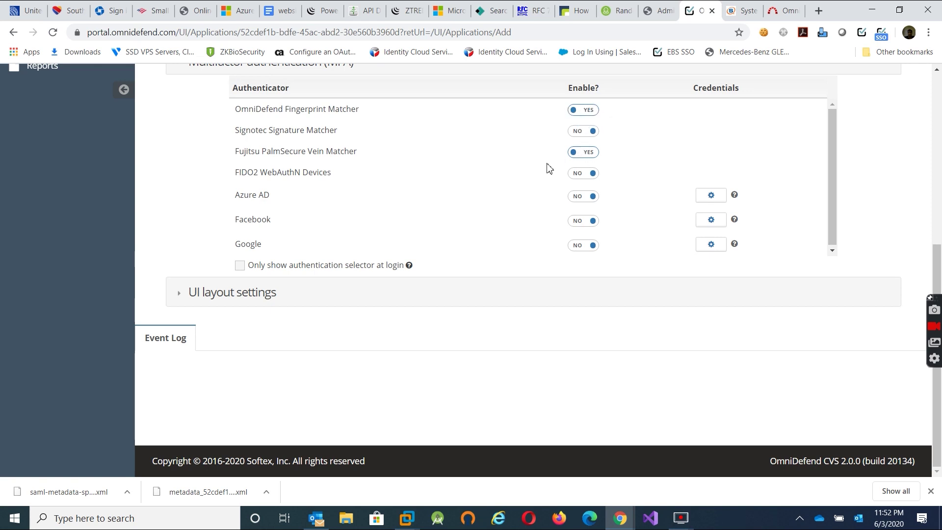
{"action": "scroll", "coordinate": [324, 422], "scroll_direction": "up", "scroll_amount": 6}
{"action": "scroll", "coordinate": [285, 373], "scroll_direction": "down", "scroll_amount": 5}
{"action": "left_click", "coordinate": [236, 300]}
{"action": "scroll", "coordinate": [236, 301], "scroll_direction": "down", "scroll_amount": 4}
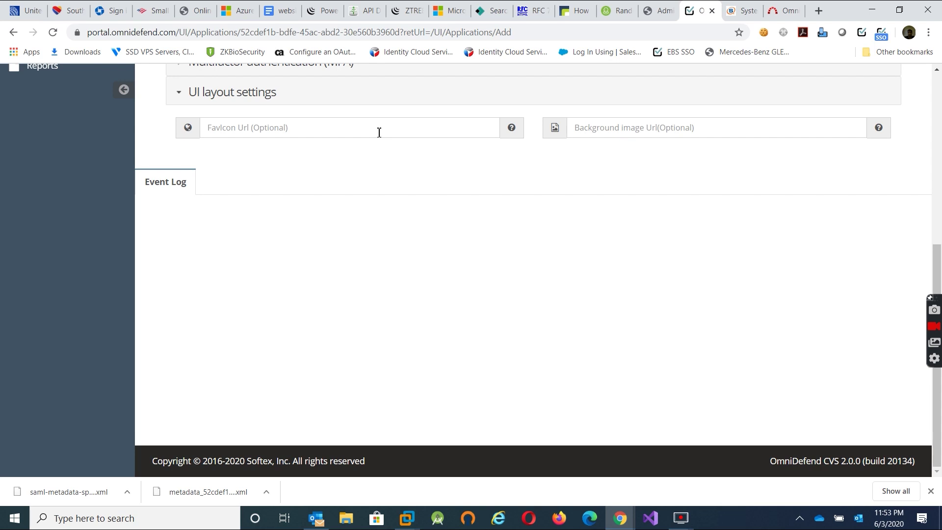
Save the edited Pulse Secure VPN application
{"action": "scroll", "coordinate": [391, 174], "scroll_direction": "up", "scroll_amount": 6}
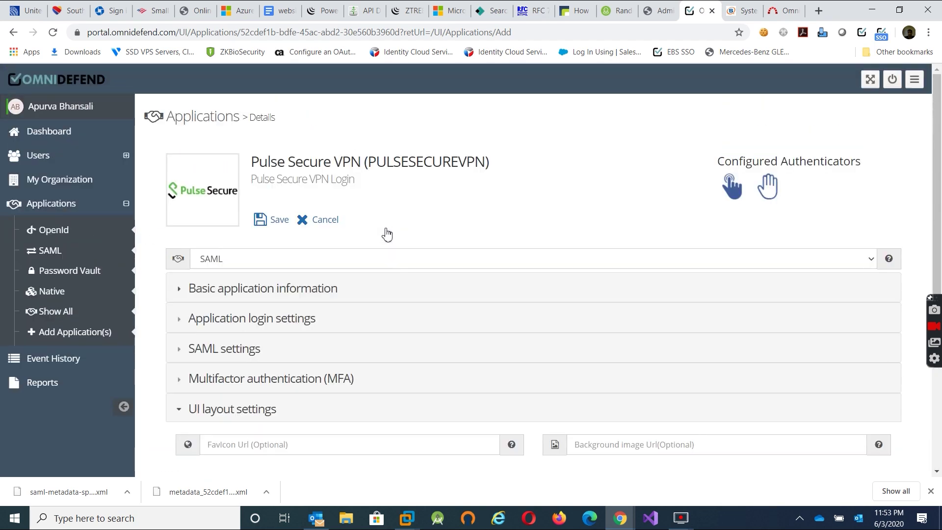
{"action": "left_click", "coordinate": [265, 226]}
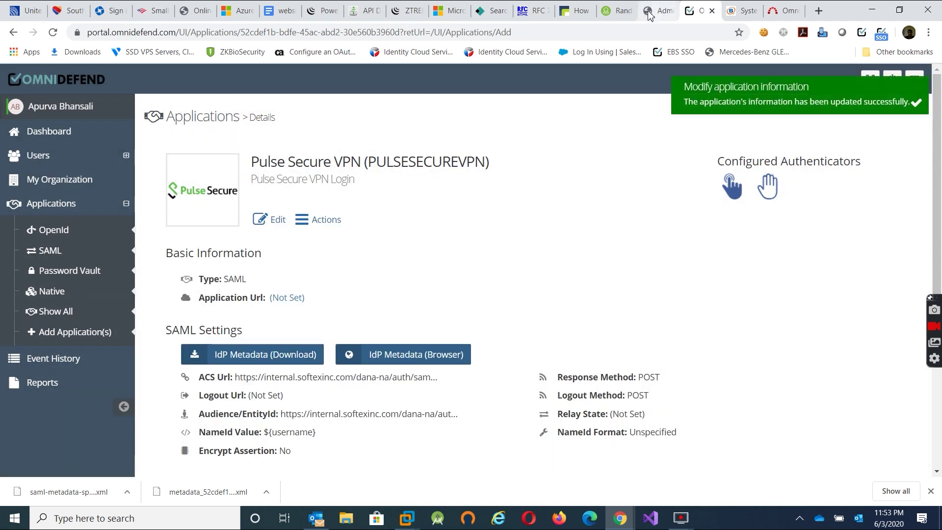
Switch back to the Pulse Connect Secure administrator page and check the list of authentication servers
{"action": "left_click", "coordinate": [646, 12]}
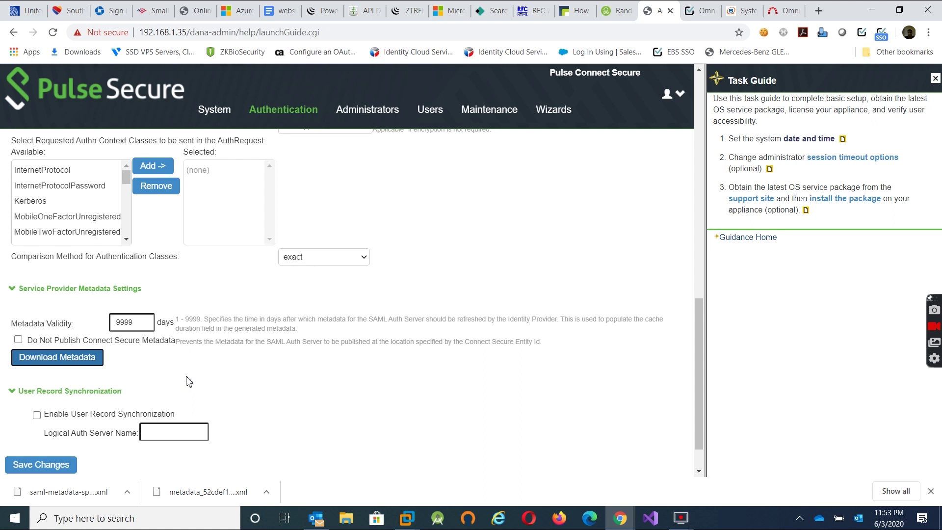
{"action": "scroll", "coordinate": [188, 381], "scroll_direction": "down", "scroll_amount": 1}
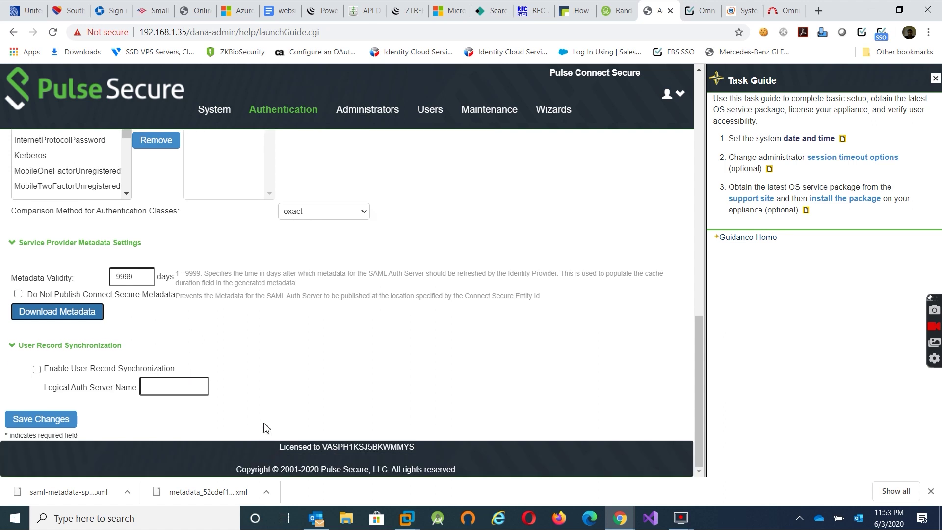
{"action": "scroll", "coordinate": [259, 424], "scroll_direction": "up", "scroll_amount": 5}
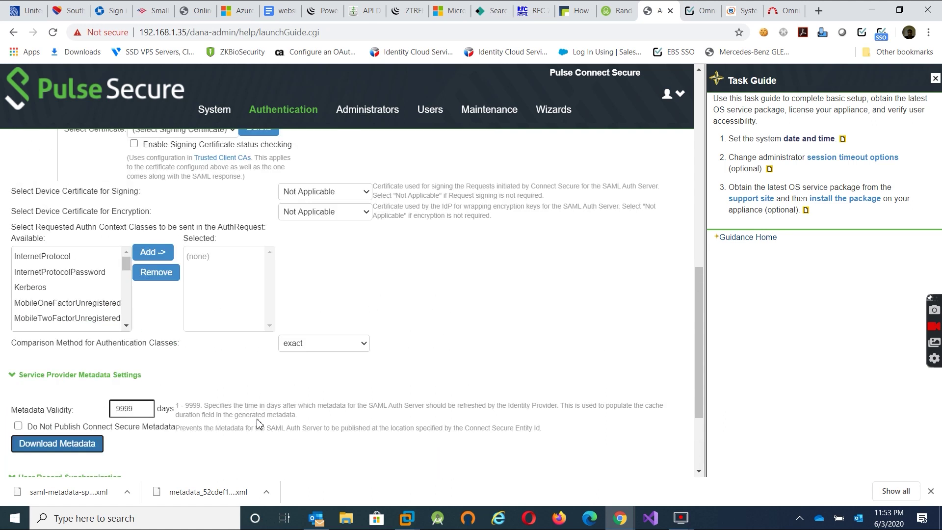
{"action": "mouse_move", "coordinate": [280, 109]}
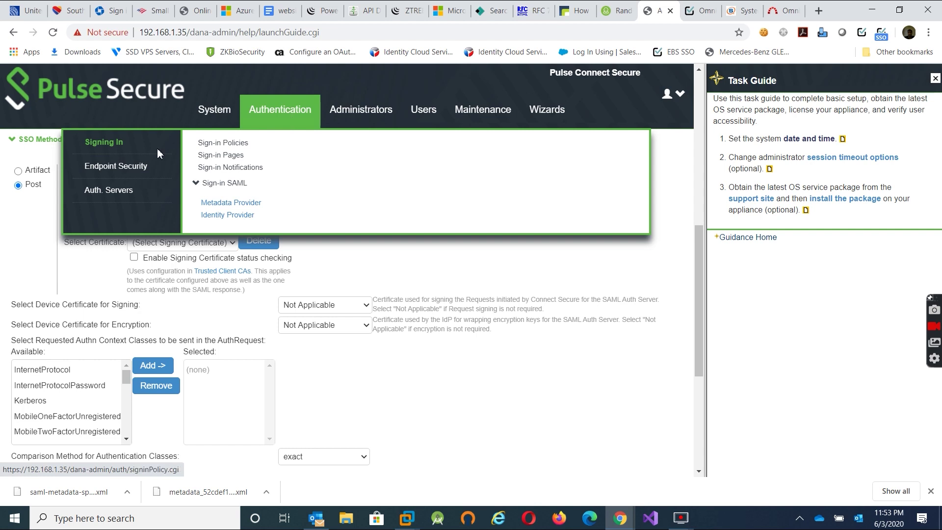
{"action": "left_click", "coordinate": [125, 195]}
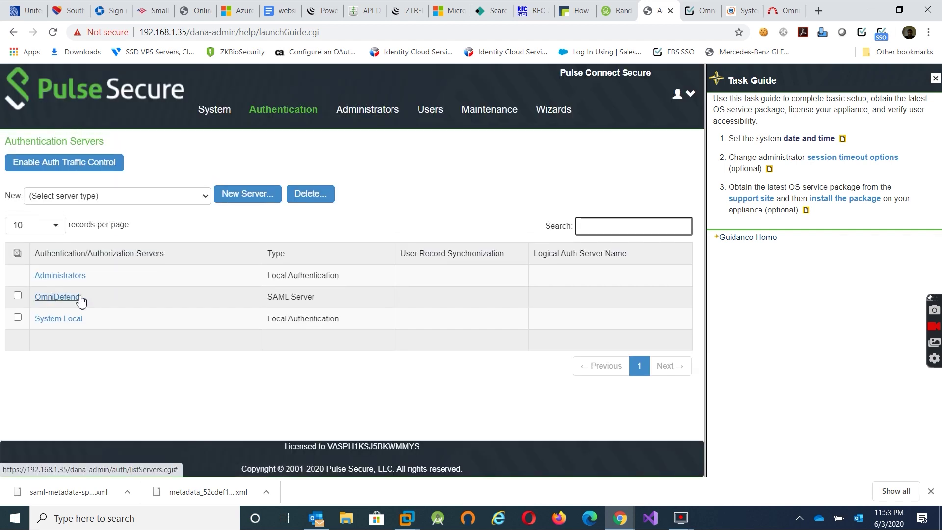
Set OmniDefend as the authentication server of the Users realm and save the changes
{"action": "mouse_move", "coordinate": [427, 121]}
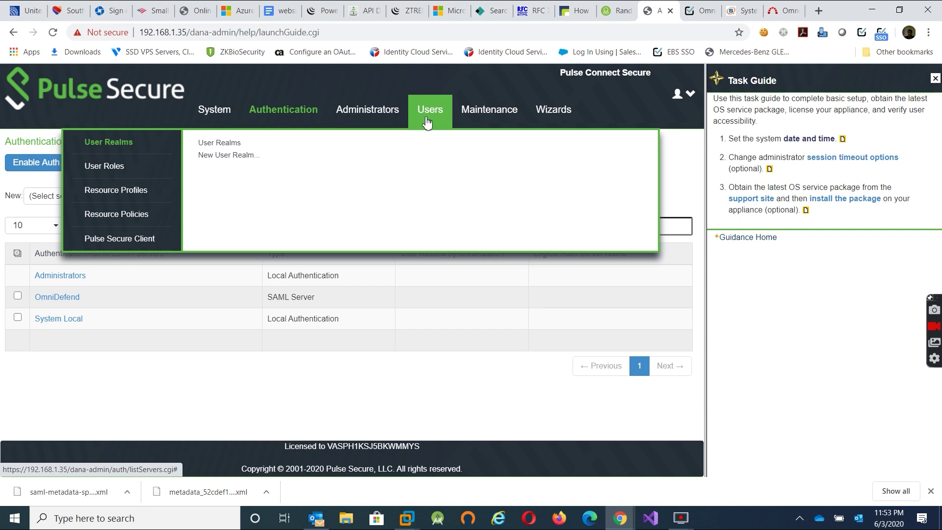
{"action": "left_click", "coordinate": [121, 147]}
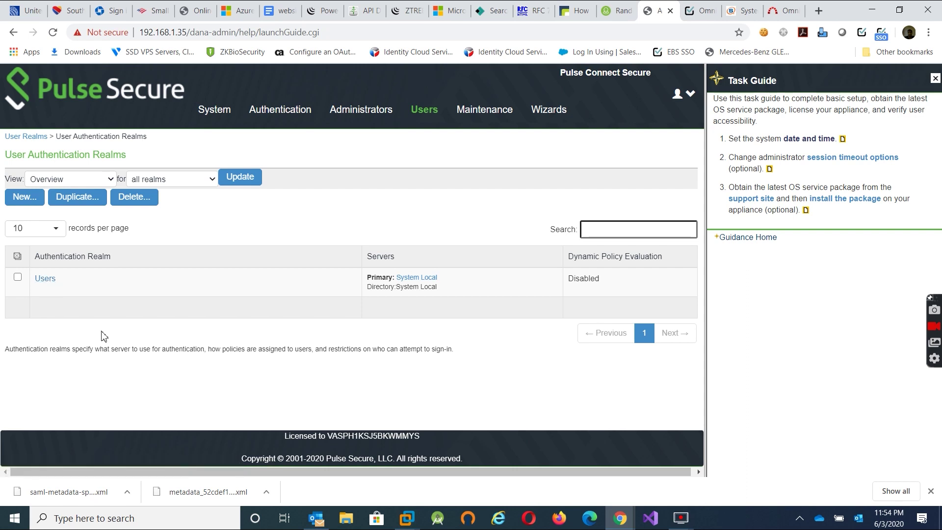
{"action": "left_click", "coordinate": [45, 279]}
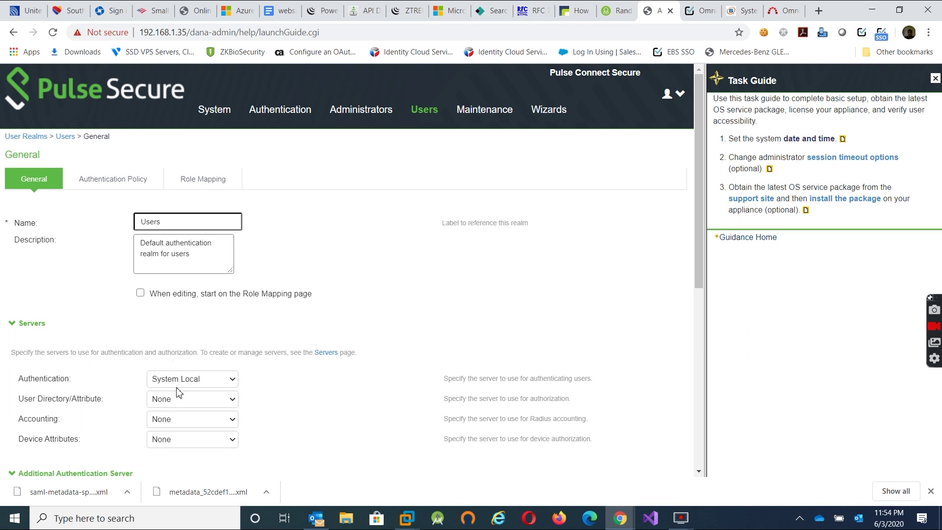
{"action": "left_click", "coordinate": [180, 385]}
{"action": "left_click", "coordinate": [177, 413]}
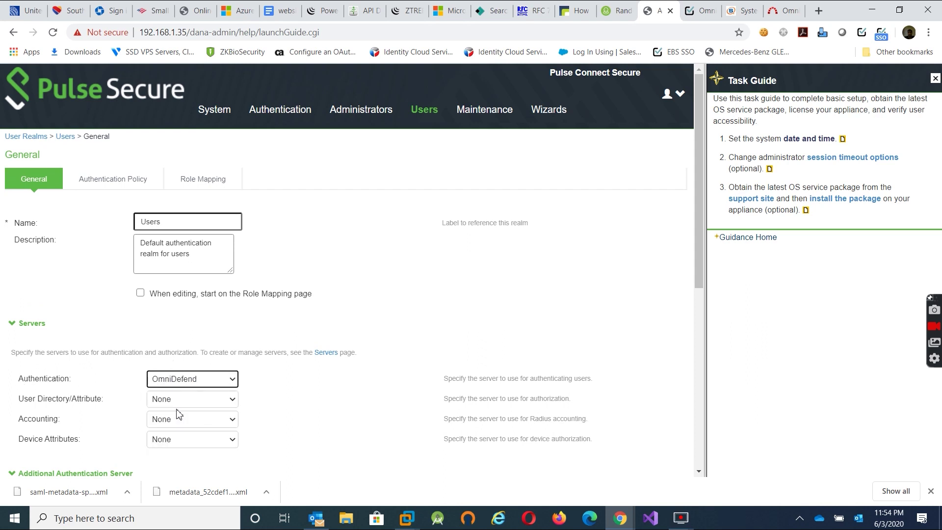
{"action": "scroll", "coordinate": [368, 444], "scroll_direction": "down", "scroll_amount": 7}
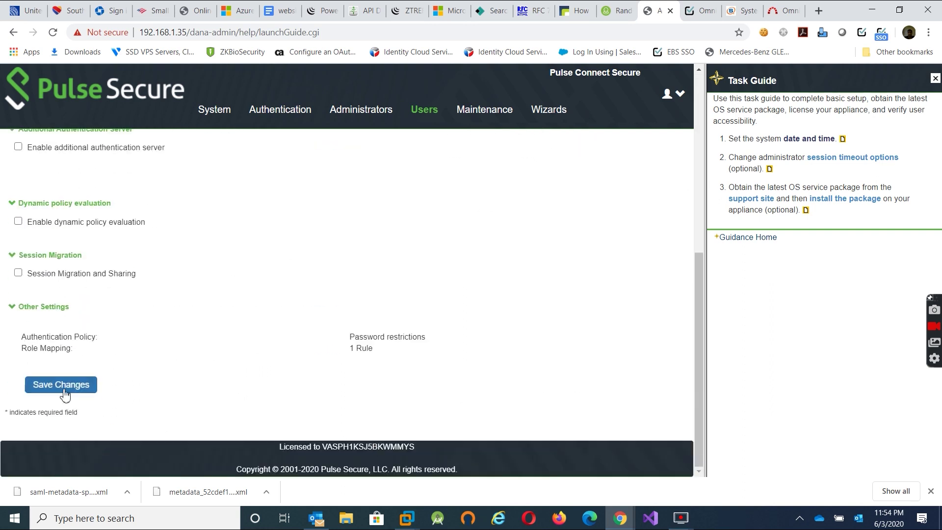
{"action": "left_click", "coordinate": [62, 385]}
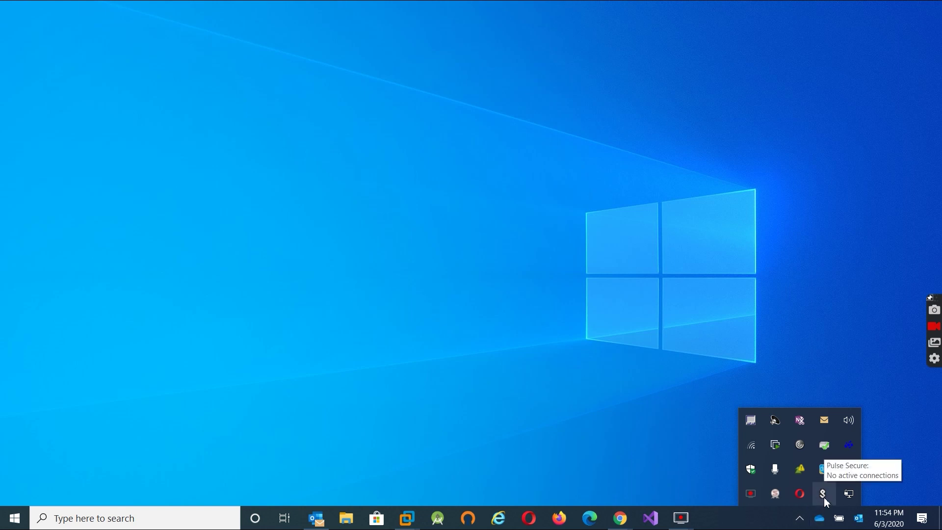
Switch to the Pulse Secure client, start the Softex Pulse Secure connection and choose fingerprint sign-in
{"action": "right_click", "coordinate": [824, 497]}
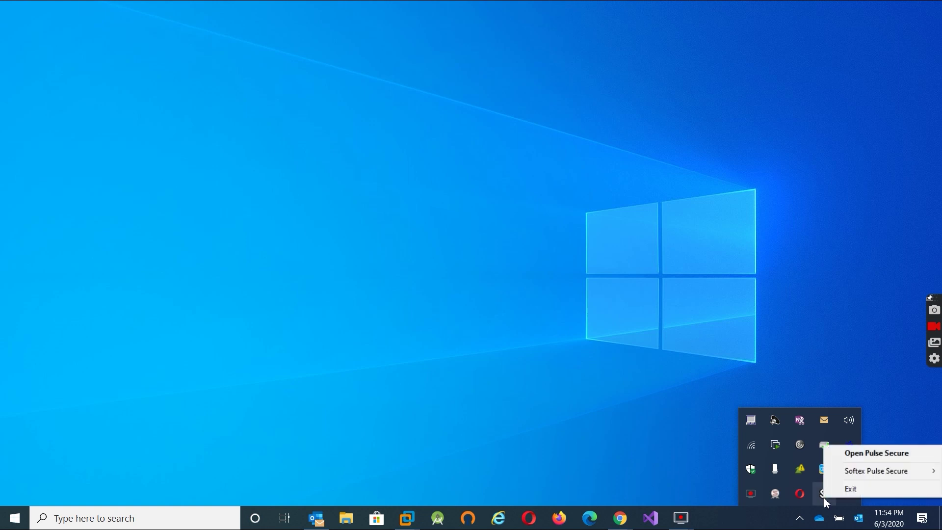
{"action": "left_click", "coordinate": [838, 450]}
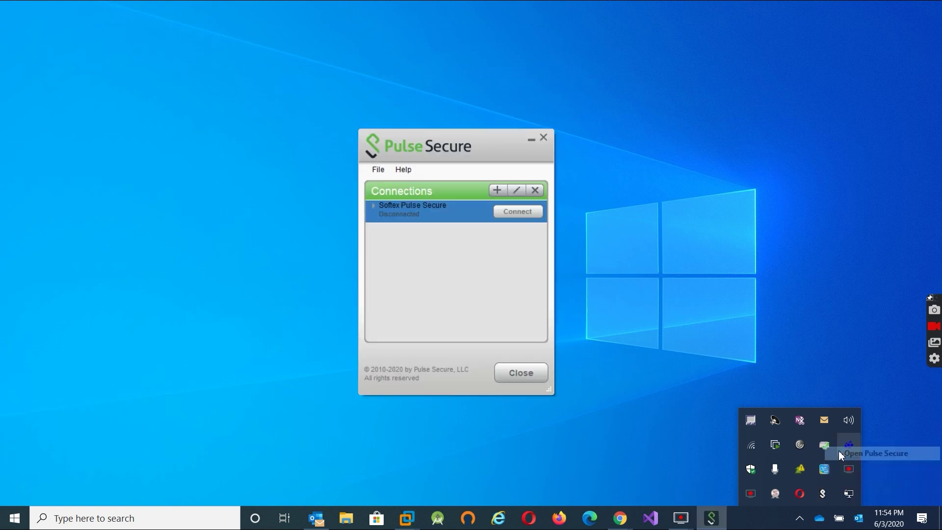
{"action": "left_click", "coordinate": [525, 215]}
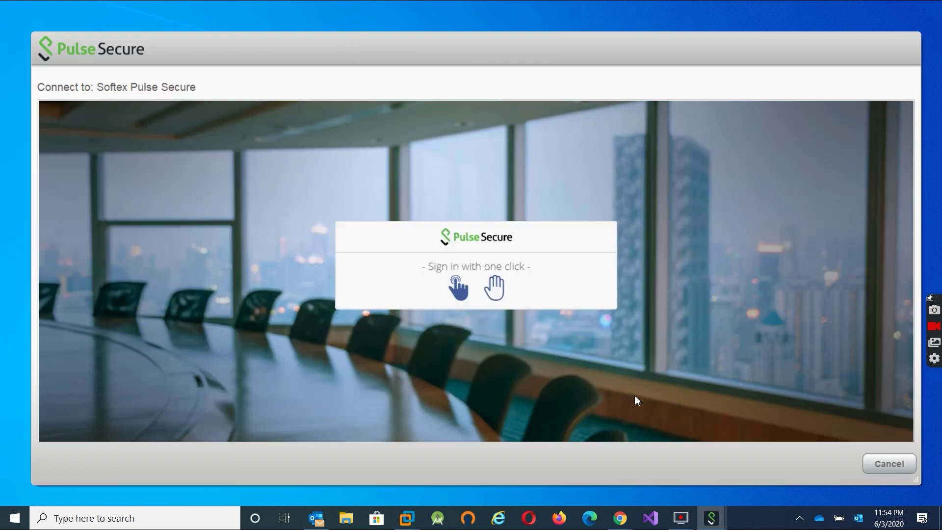
{"action": "left_click", "coordinate": [458, 293]}
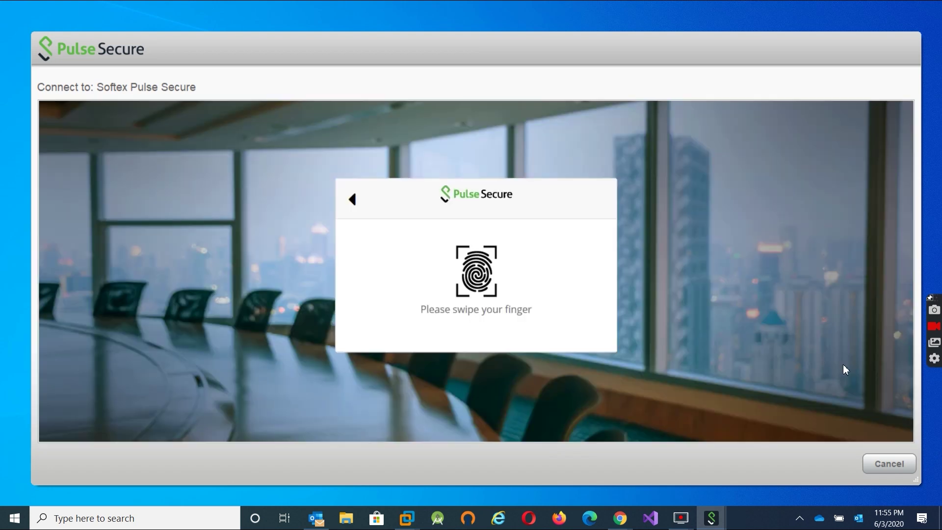